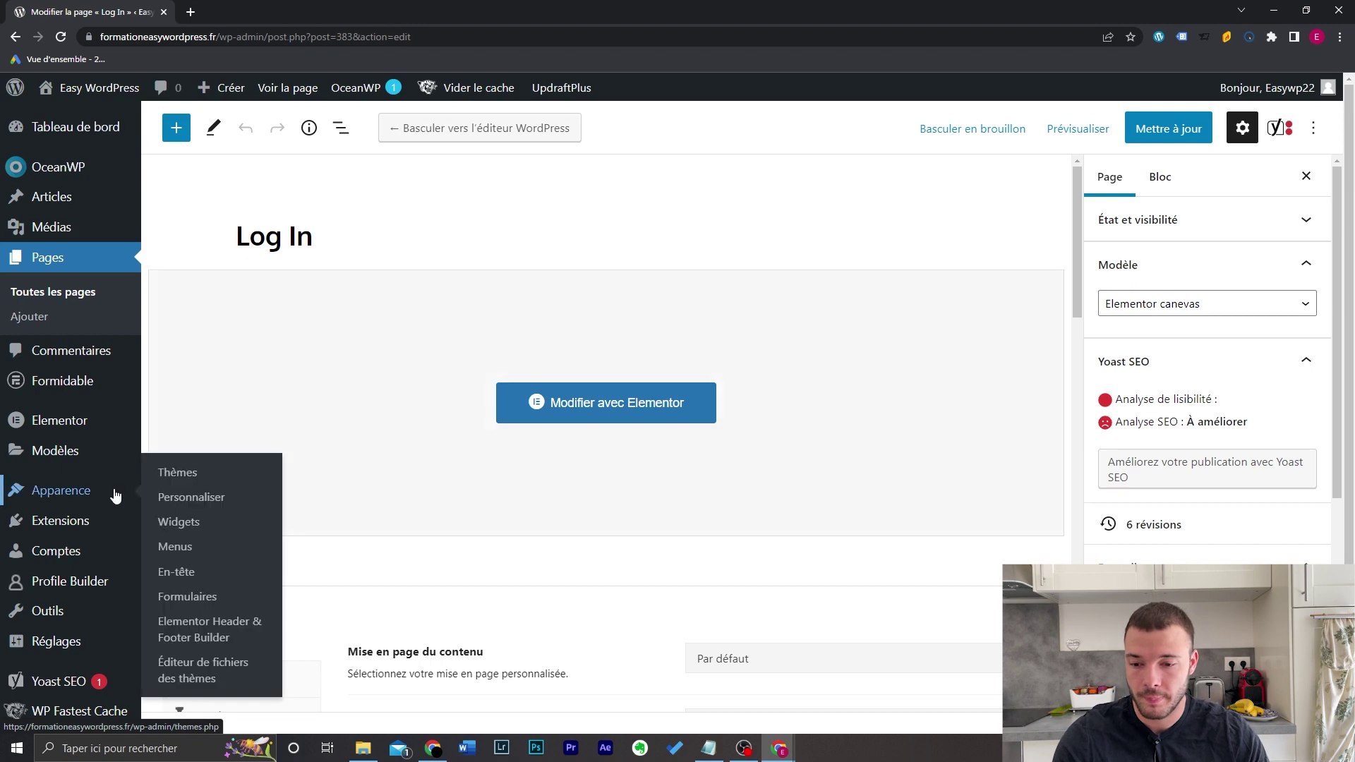
Open the theme customizer's custom JS/CSS section and paste the #wppb-login-wrap and #wppb-submit rules below the existing CSS code.
left_click(198, 503)
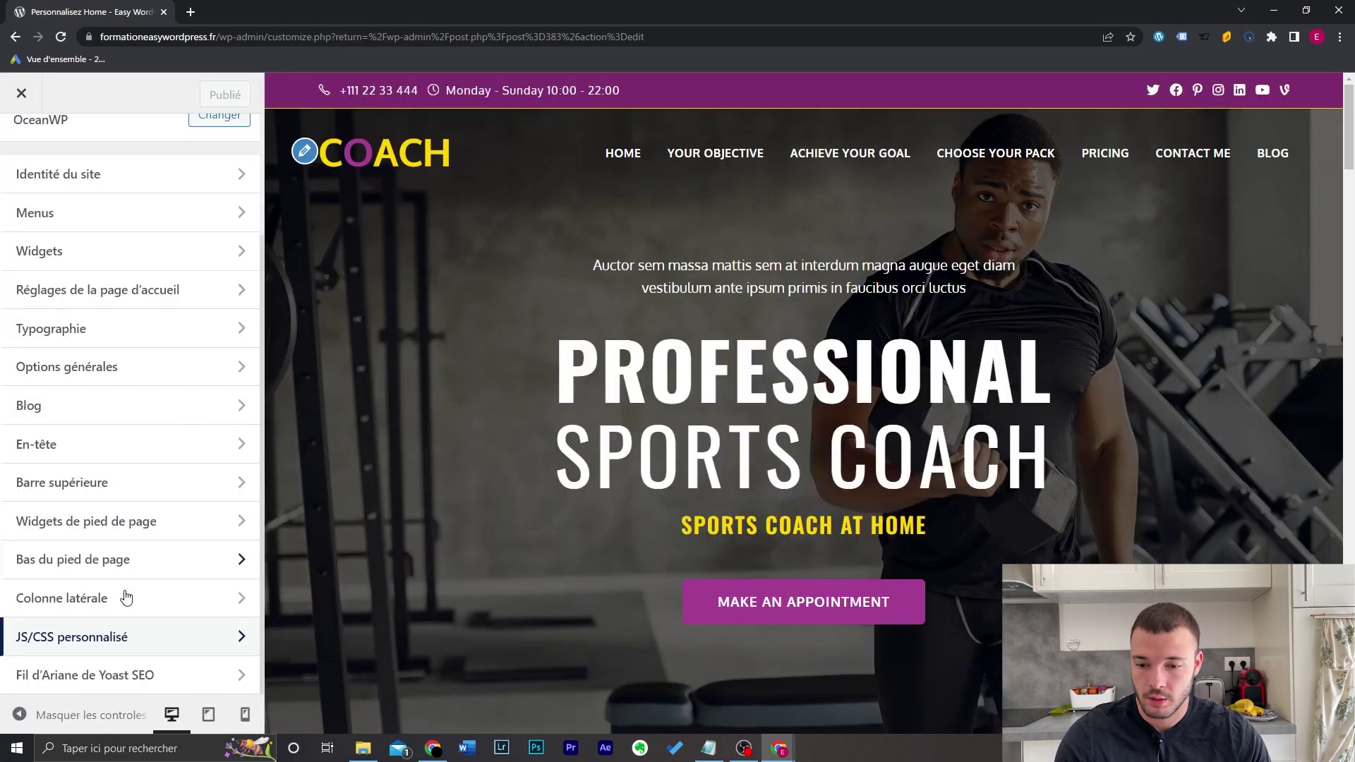
left_click(142, 638)
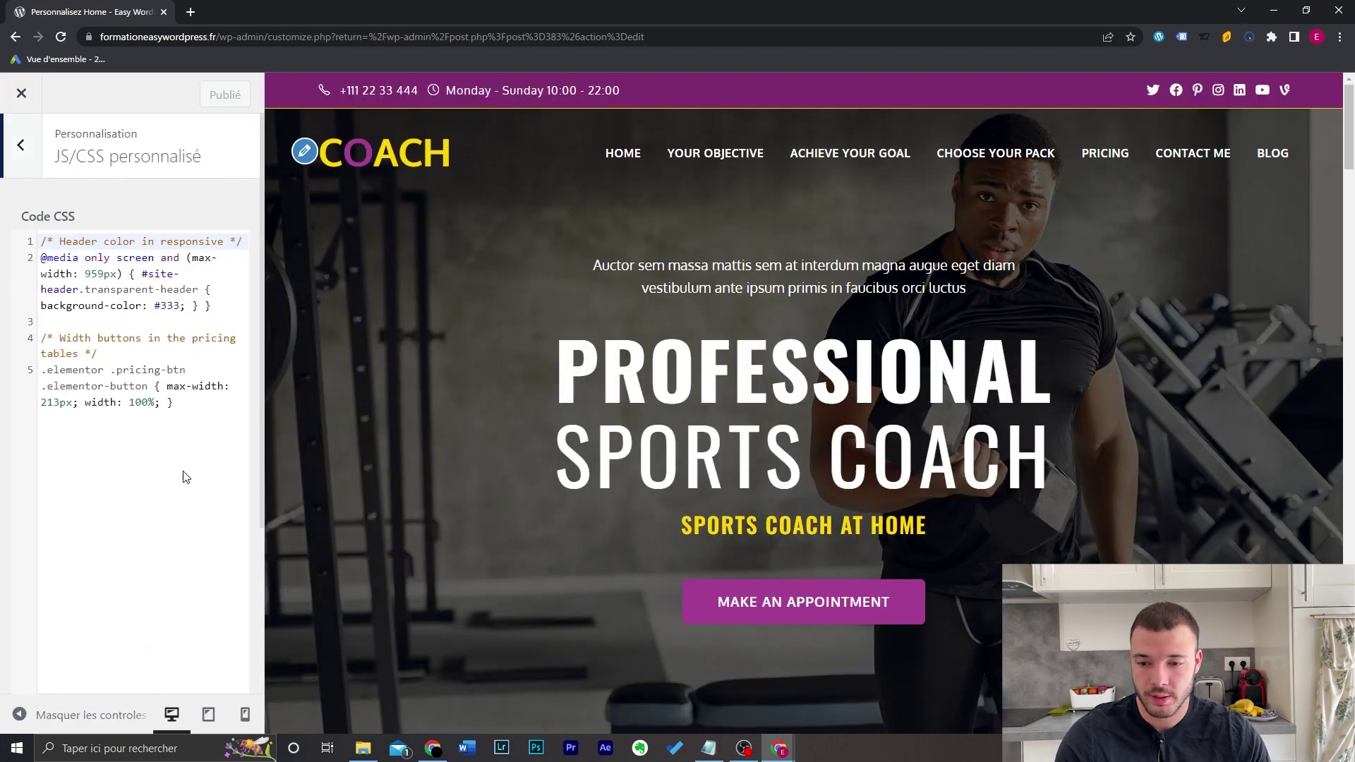
left_click(226, 422)
key("Return")
key("Return")
key("Return")
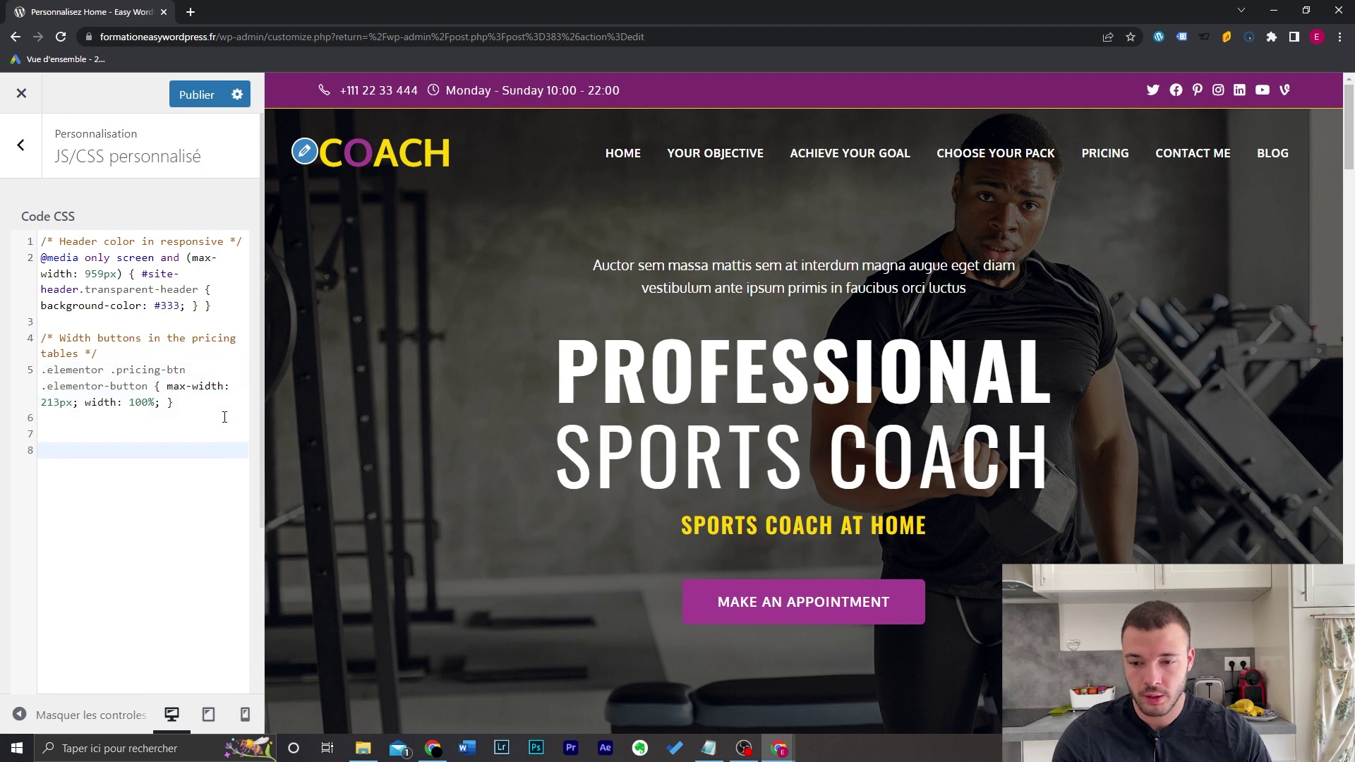
key("ctrl+v")
left_click_drag(47, 579, 42, 452)
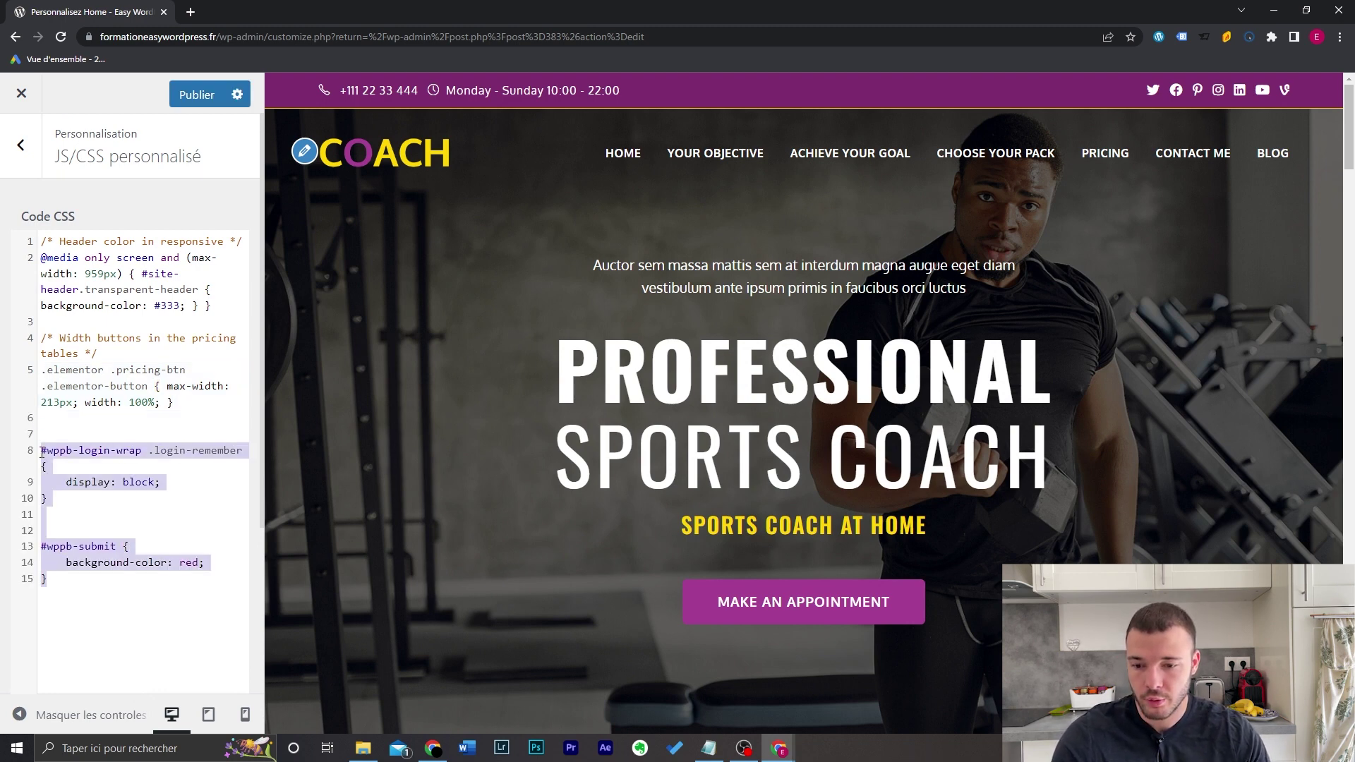
left_click_drag(69, 497, 42, 452)
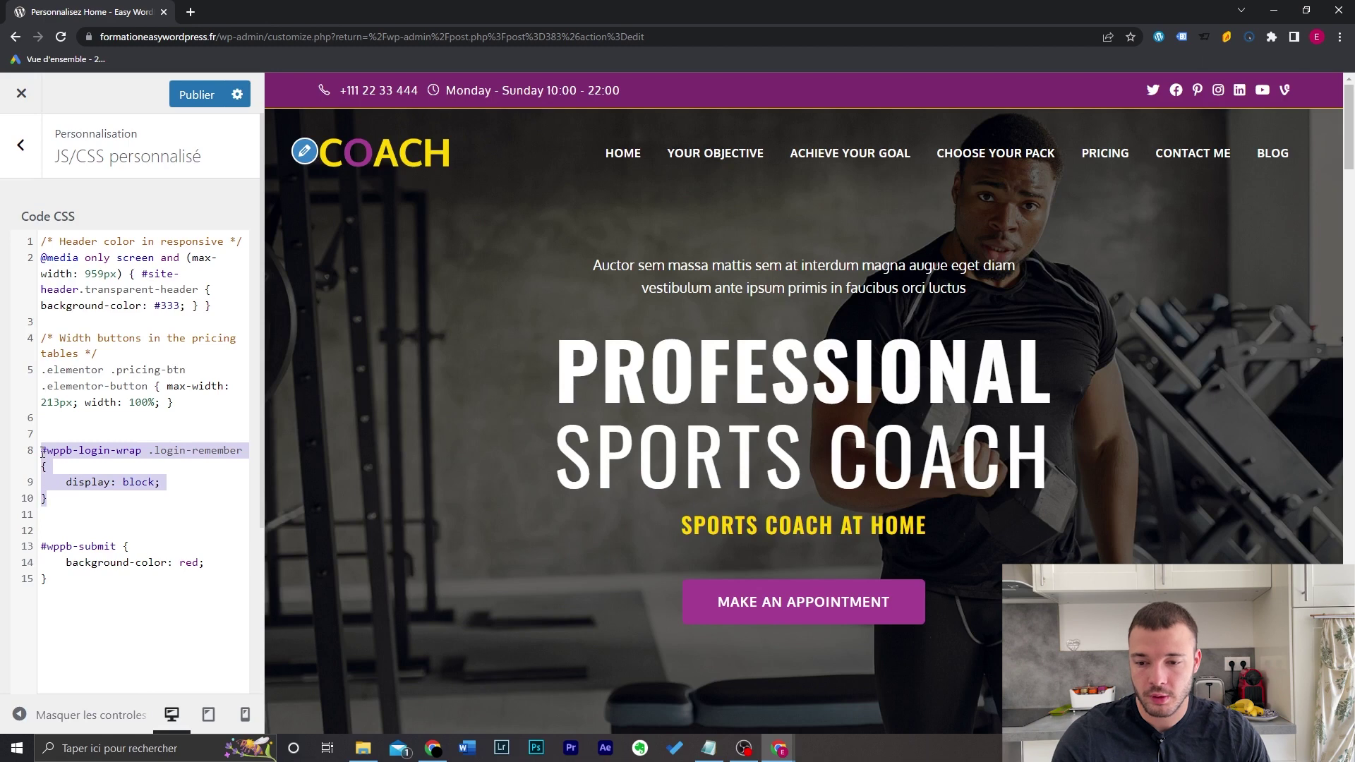
left_click(60, 500)
left_click_drag(79, 584, 45, 550)
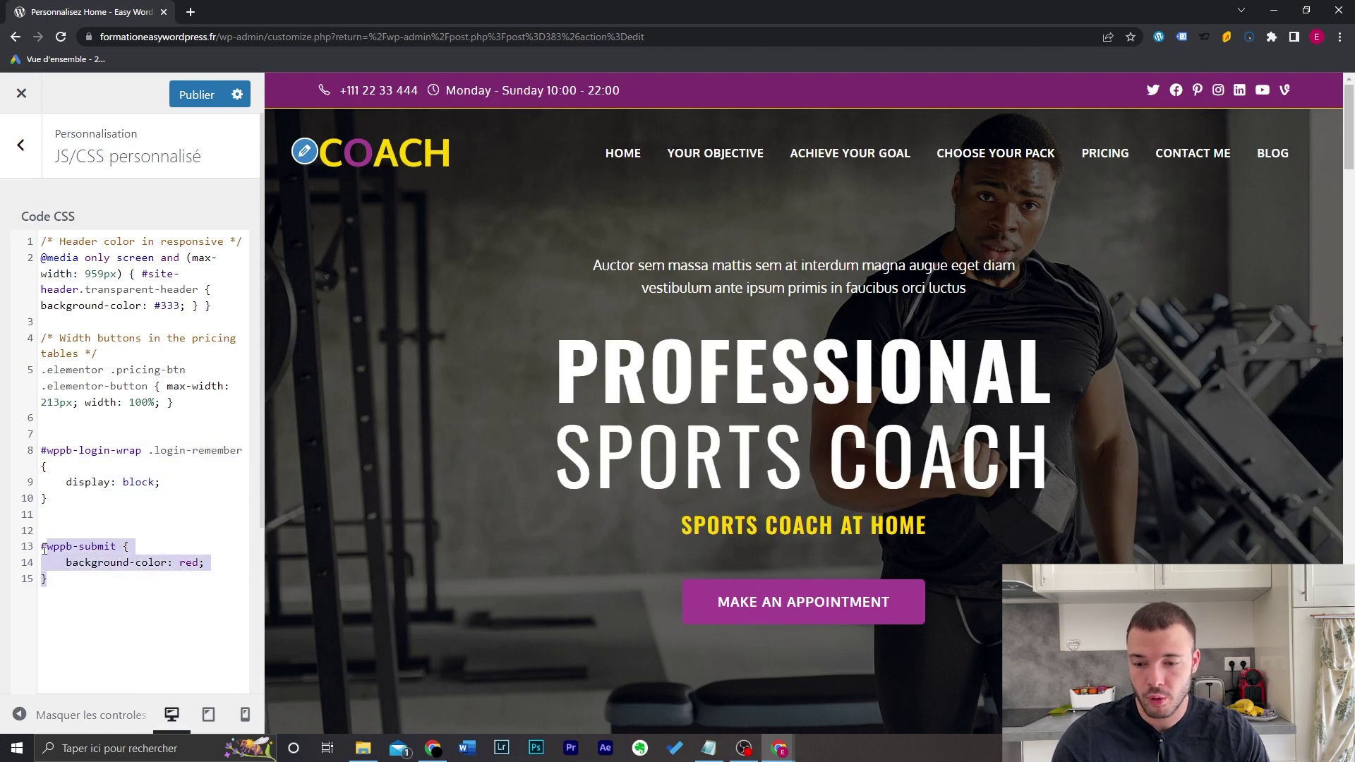
left_click(46, 556)
Replace the #wppb-submit background color with #A64193, looked up by inspecting the MAKE AN APPOINTMENT button's styles.
left_click_drag(179, 563, 195, 565)
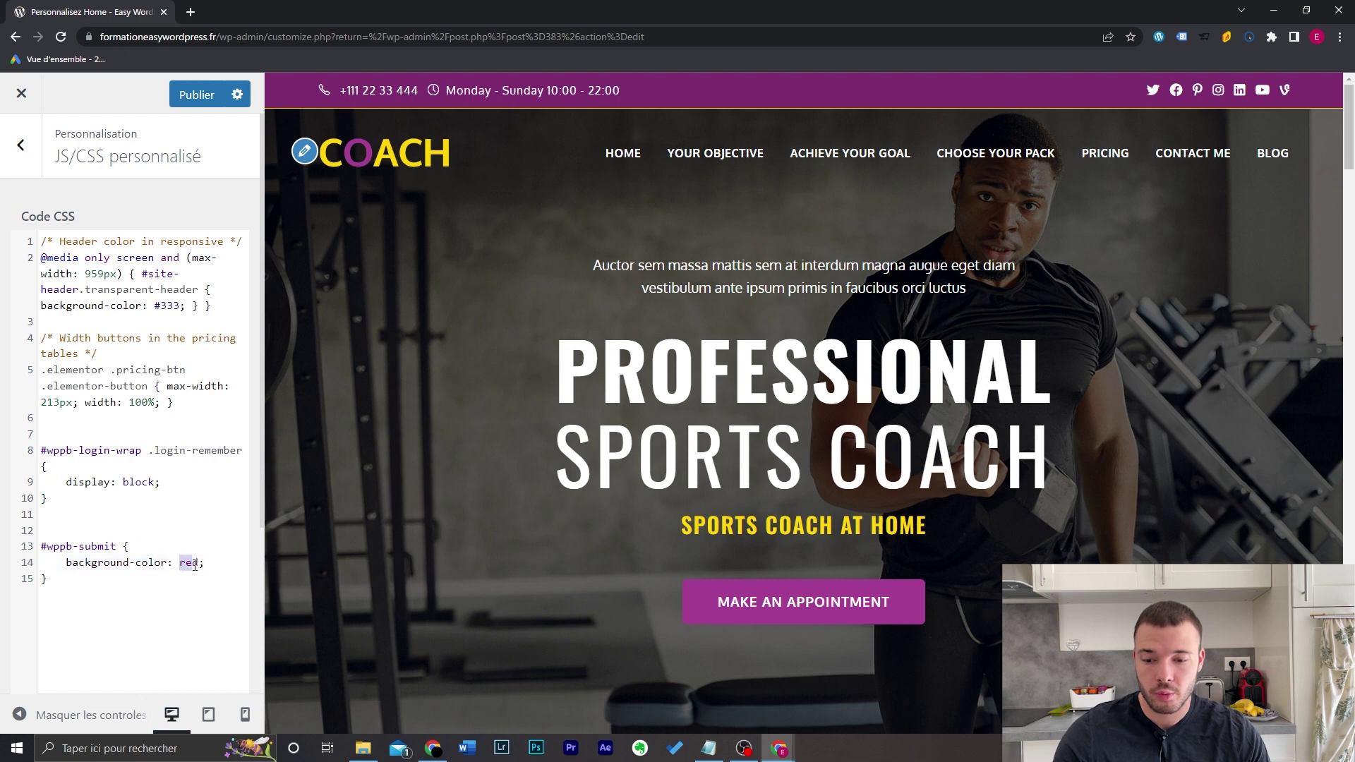
type("#")
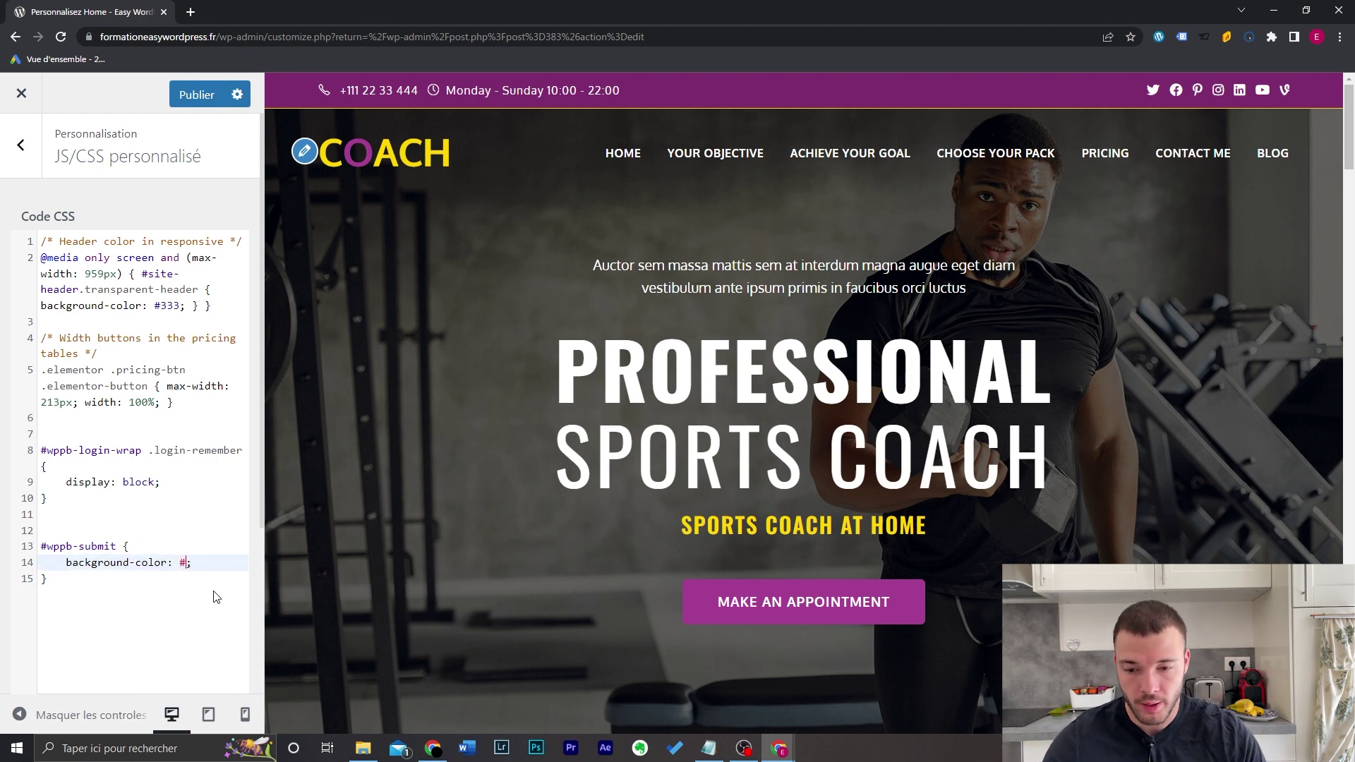
right_click(463, 543)
left_click(498, 538)
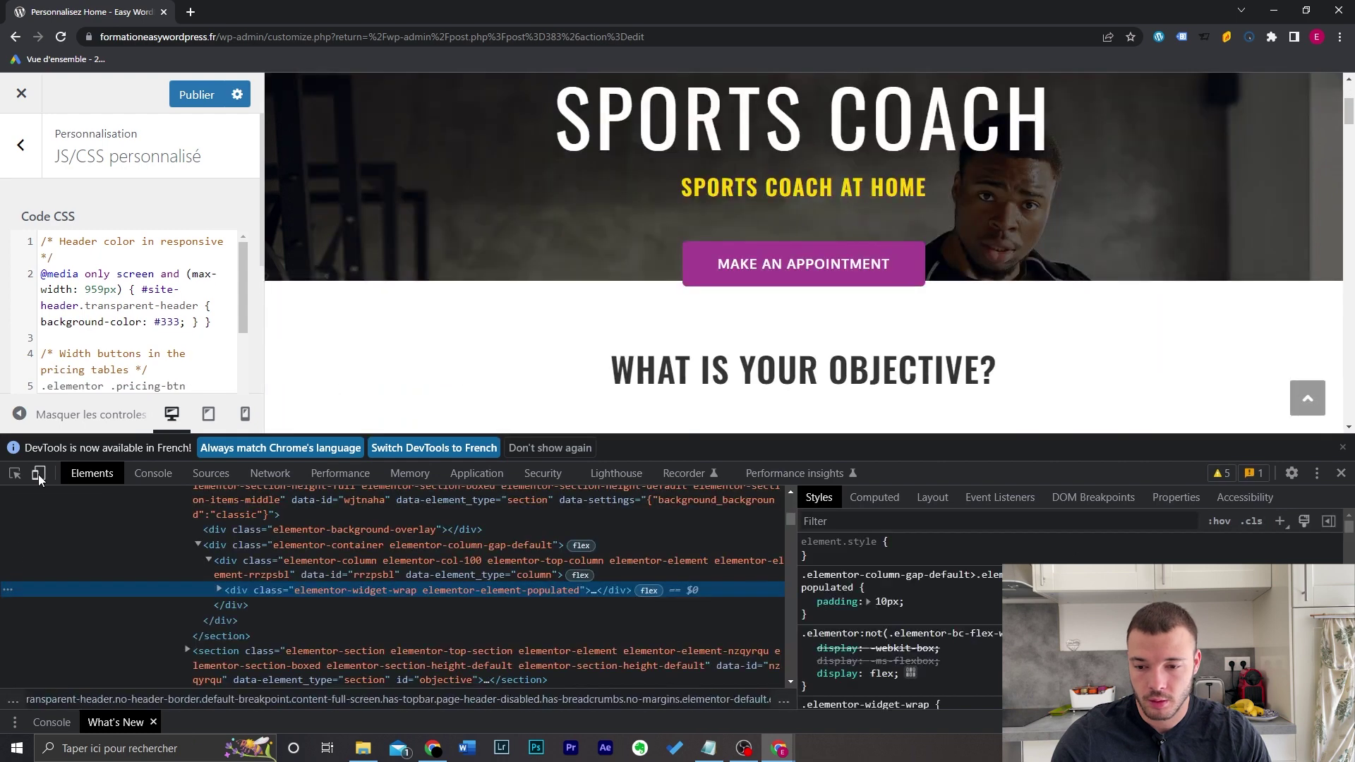
left_click(20, 475)
left_click(916, 262)
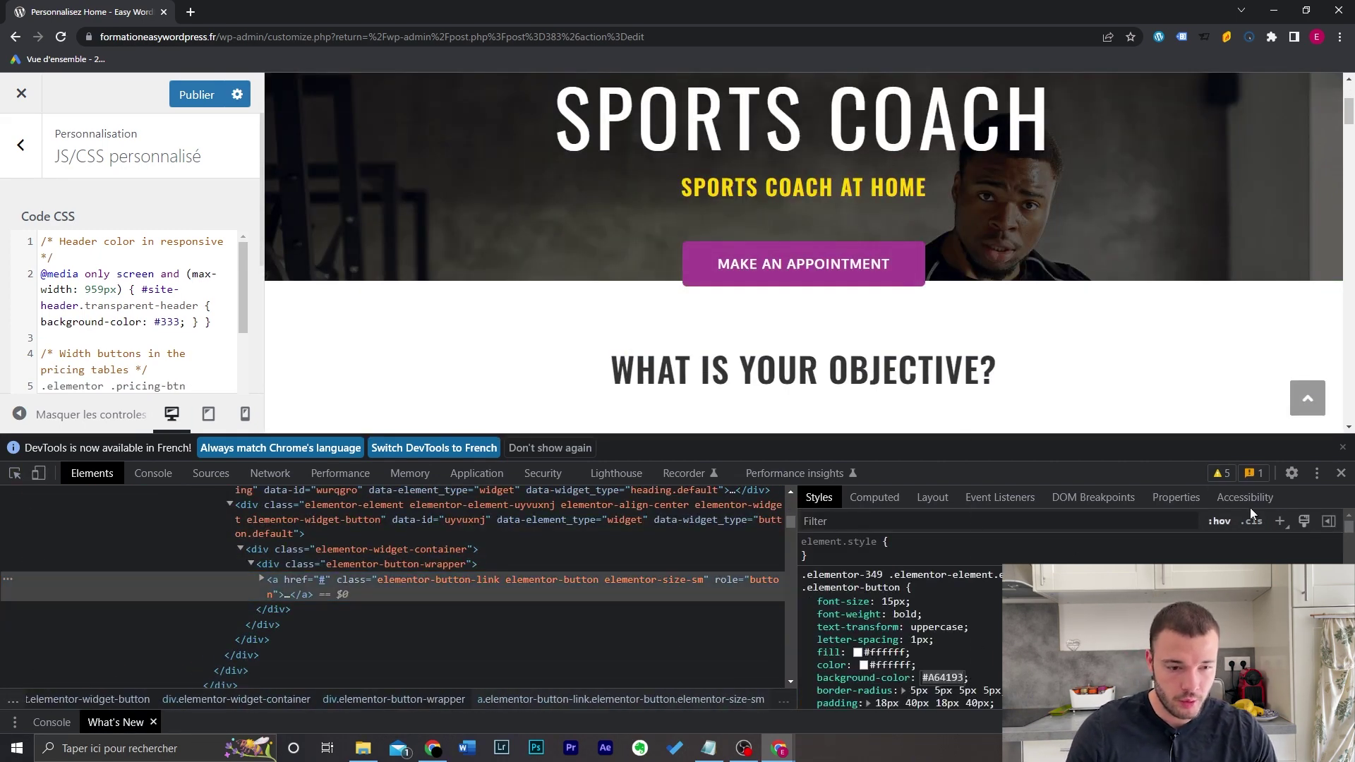
left_click(1341, 473)
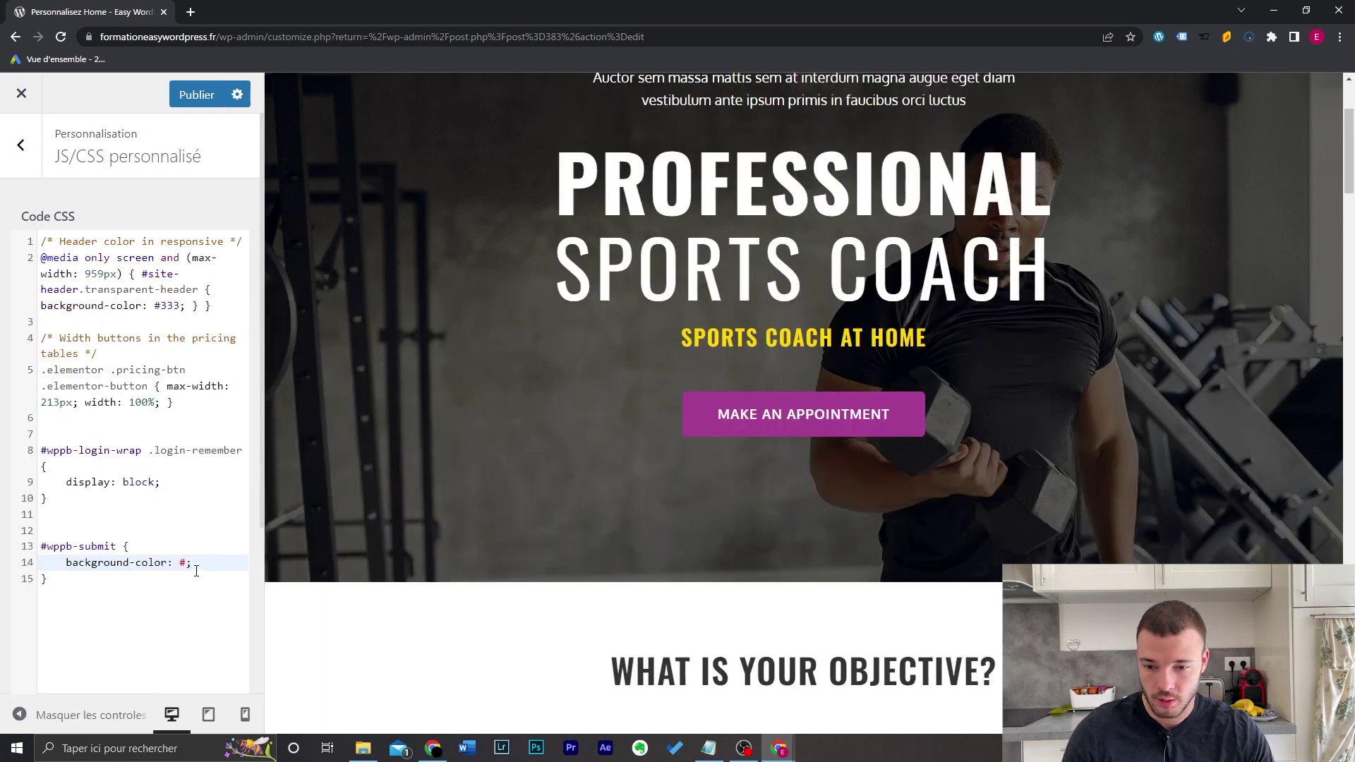
type("#A64193")
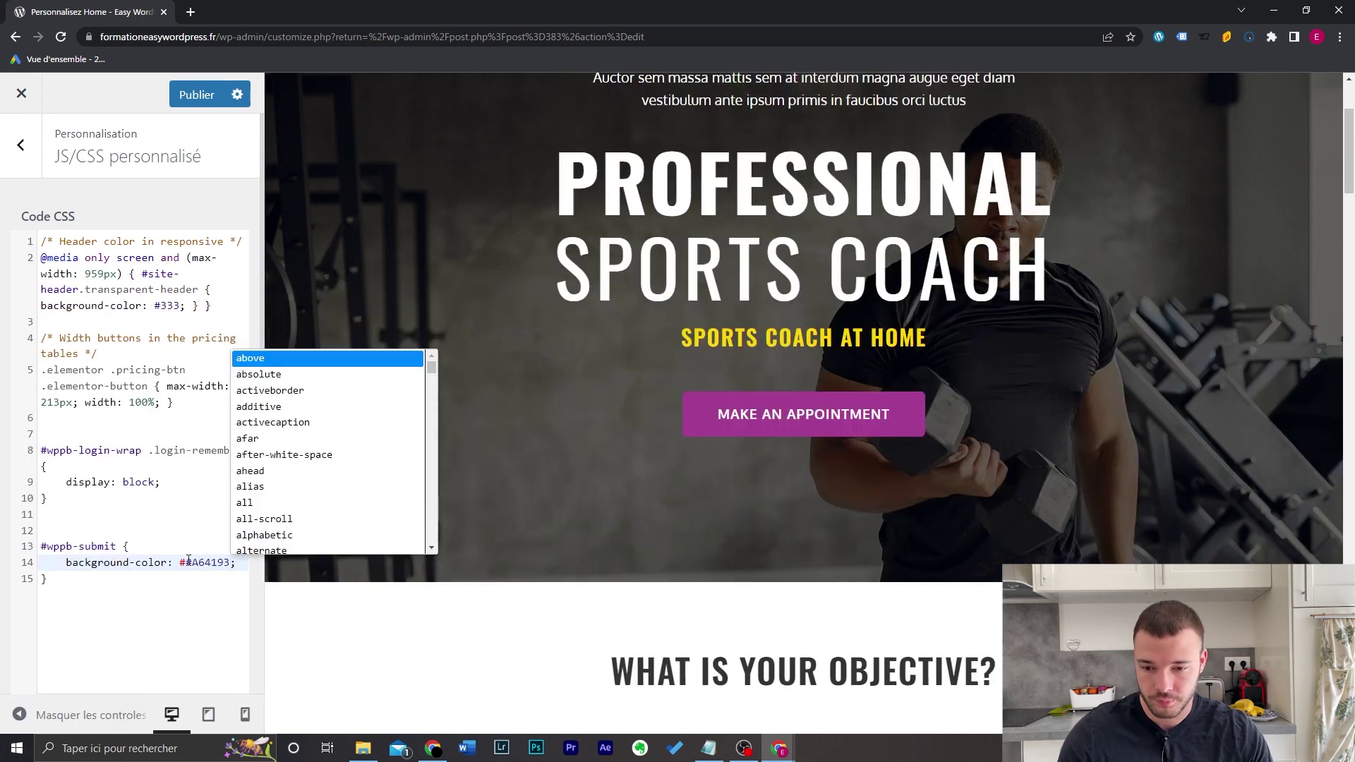
left_click(185, 562)
key("BackSpace")
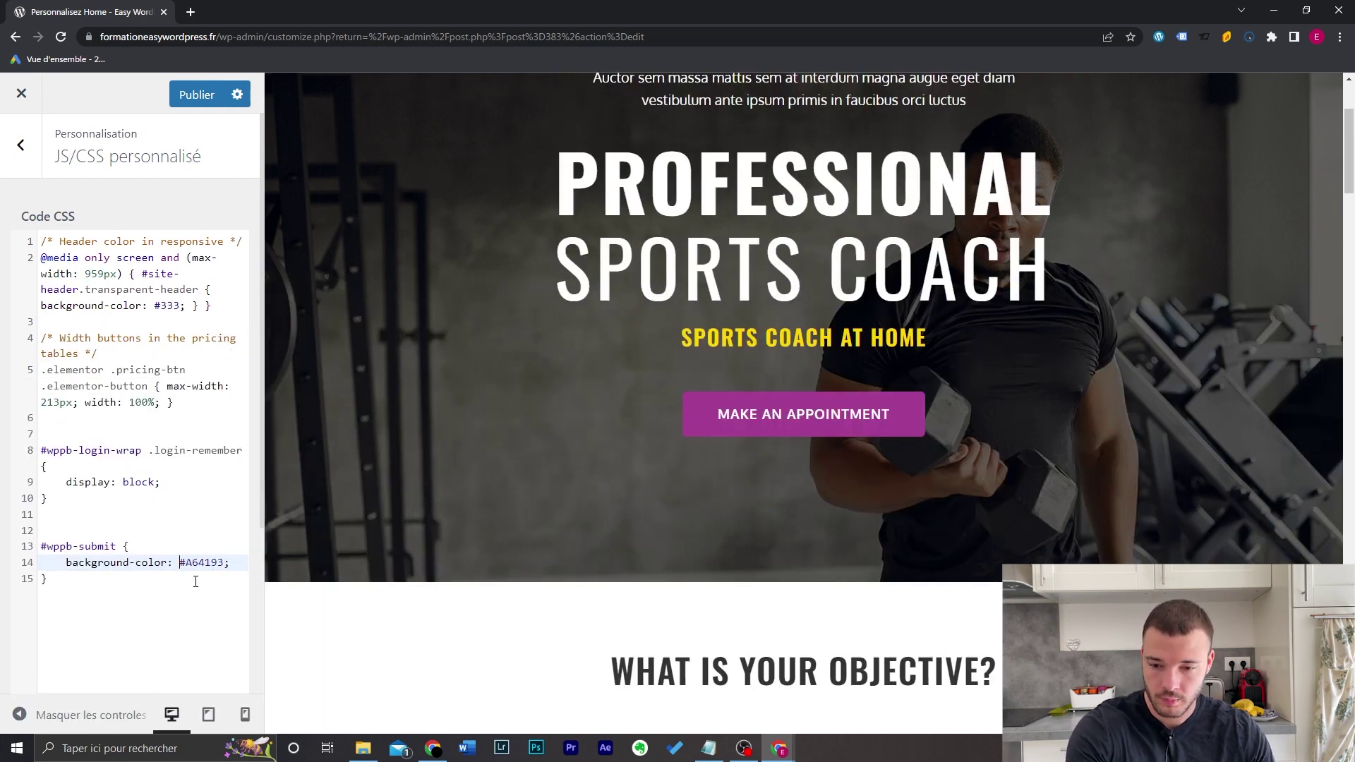
Publish the customizer changes and reload the log-in page in the private browsing window.
left_click(199, 99)
right_click(779, 748)
left_click(779, 748)
left_click(790, 649)
key("F5")
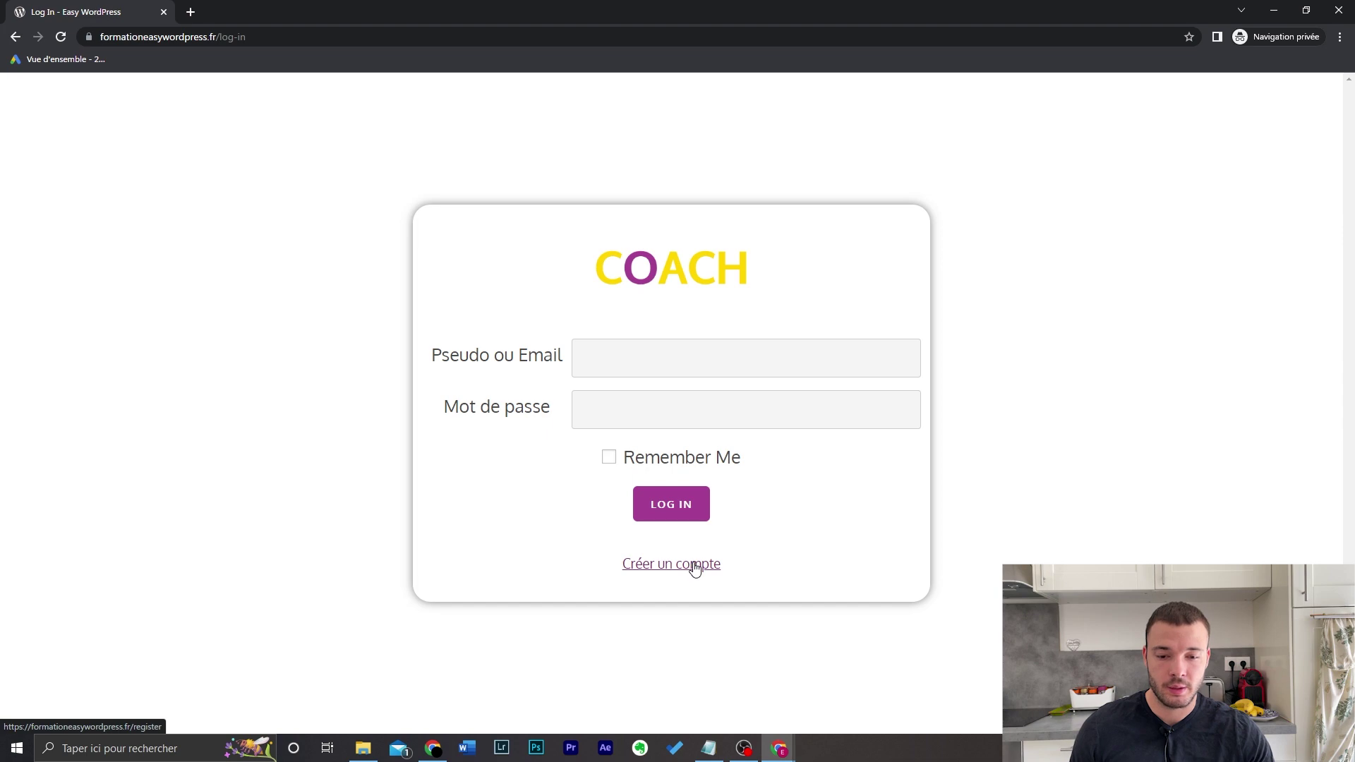
Return to the WordPress admin window, leave the customizer, and open Profile Builder's Form Fields list.
key("alt+Tab")
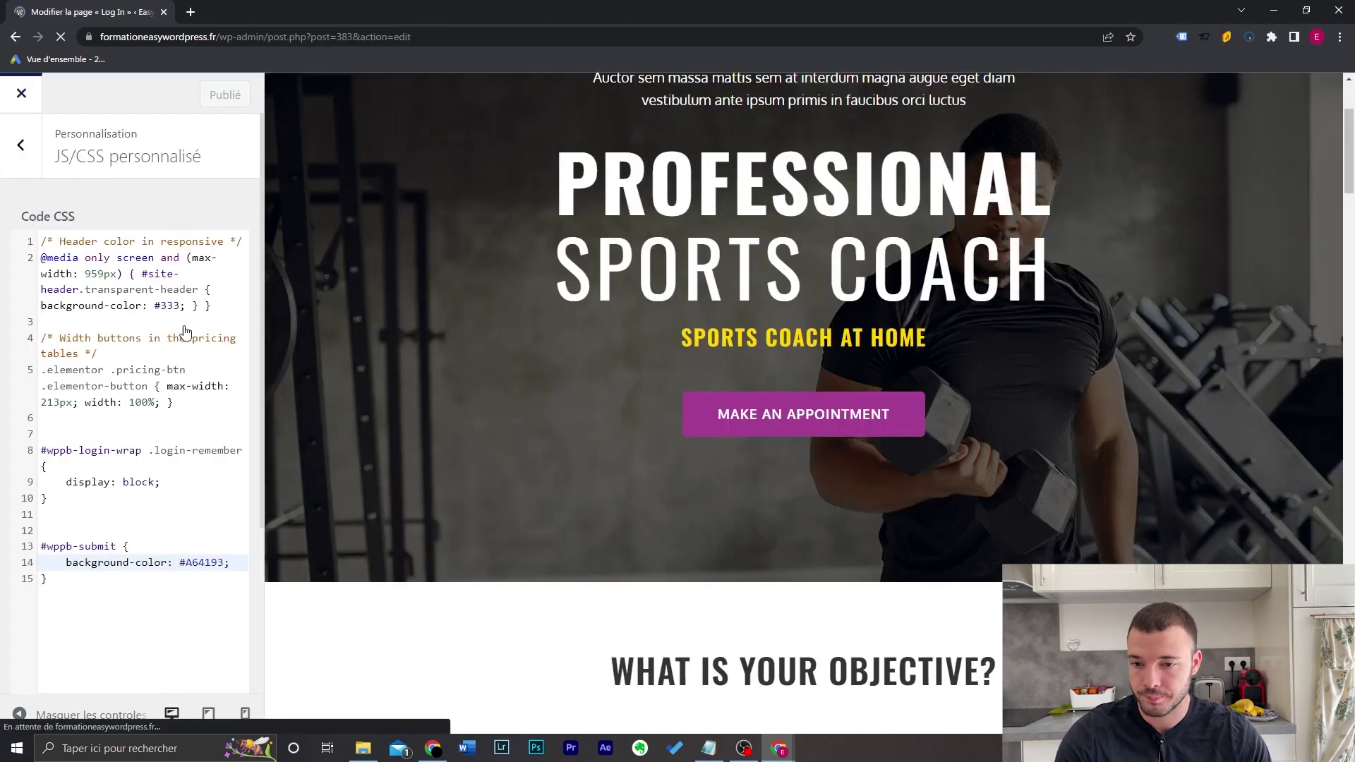
mouse_move(99, 593)
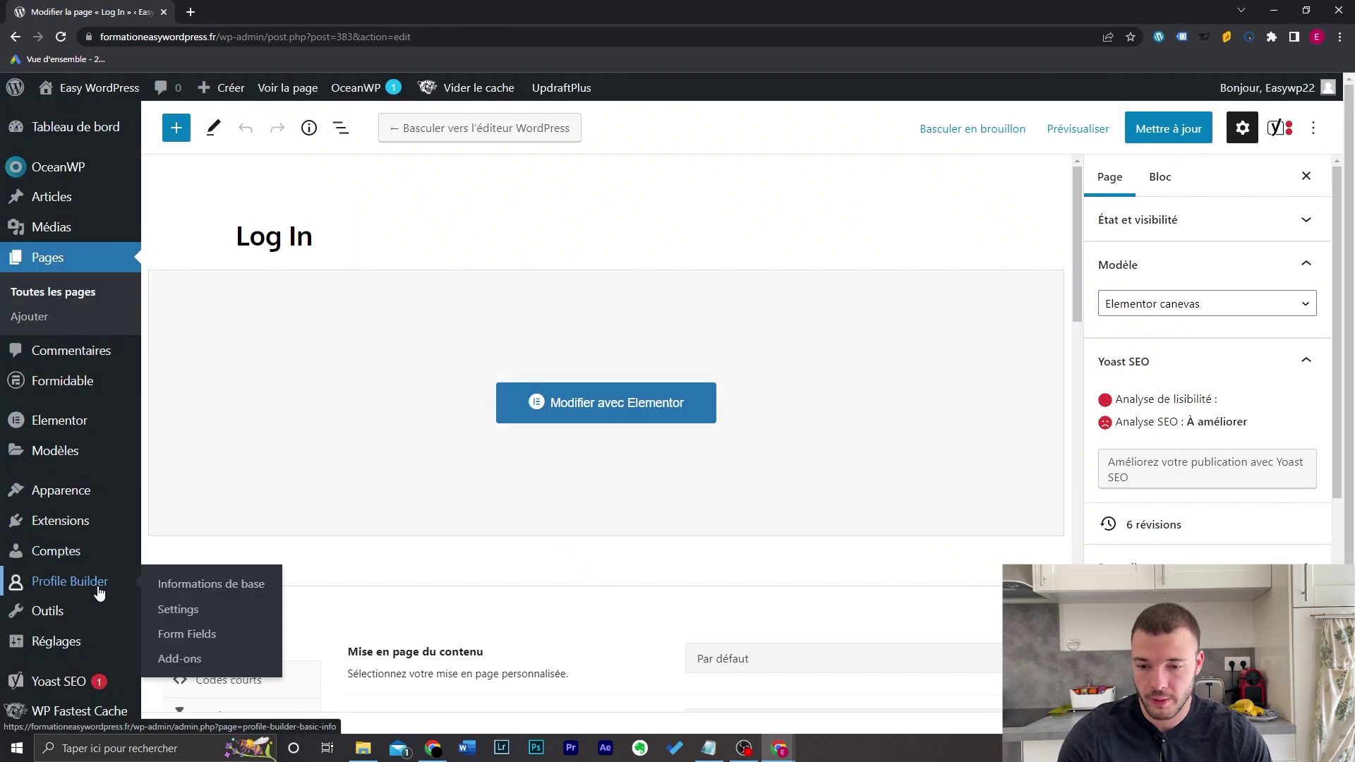
left_click(209, 636)
left_click_drag(1350, 209, 1354, 342)
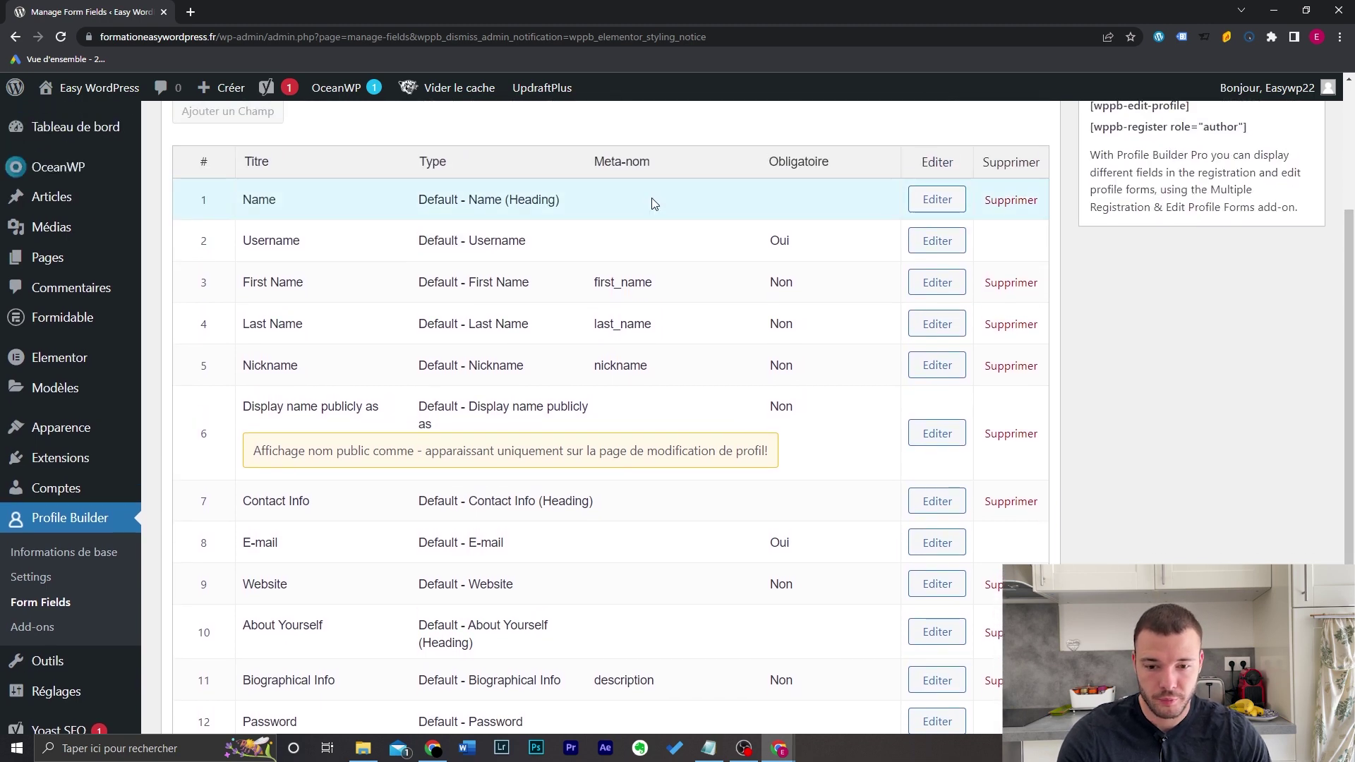
scroll(626, 494, "down", 3)
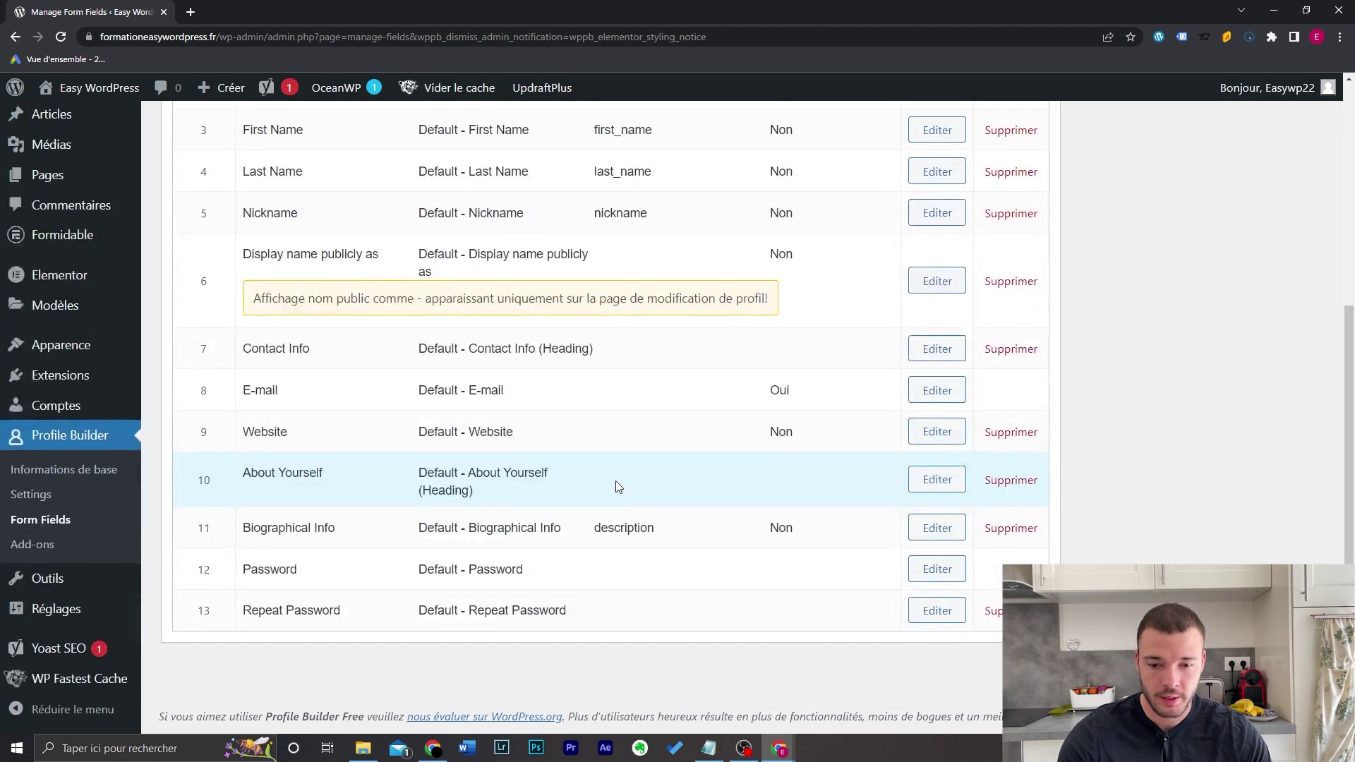
Open the account creation page from the log-in form in the private window and examine its registration fields.
key("alt+Tab")
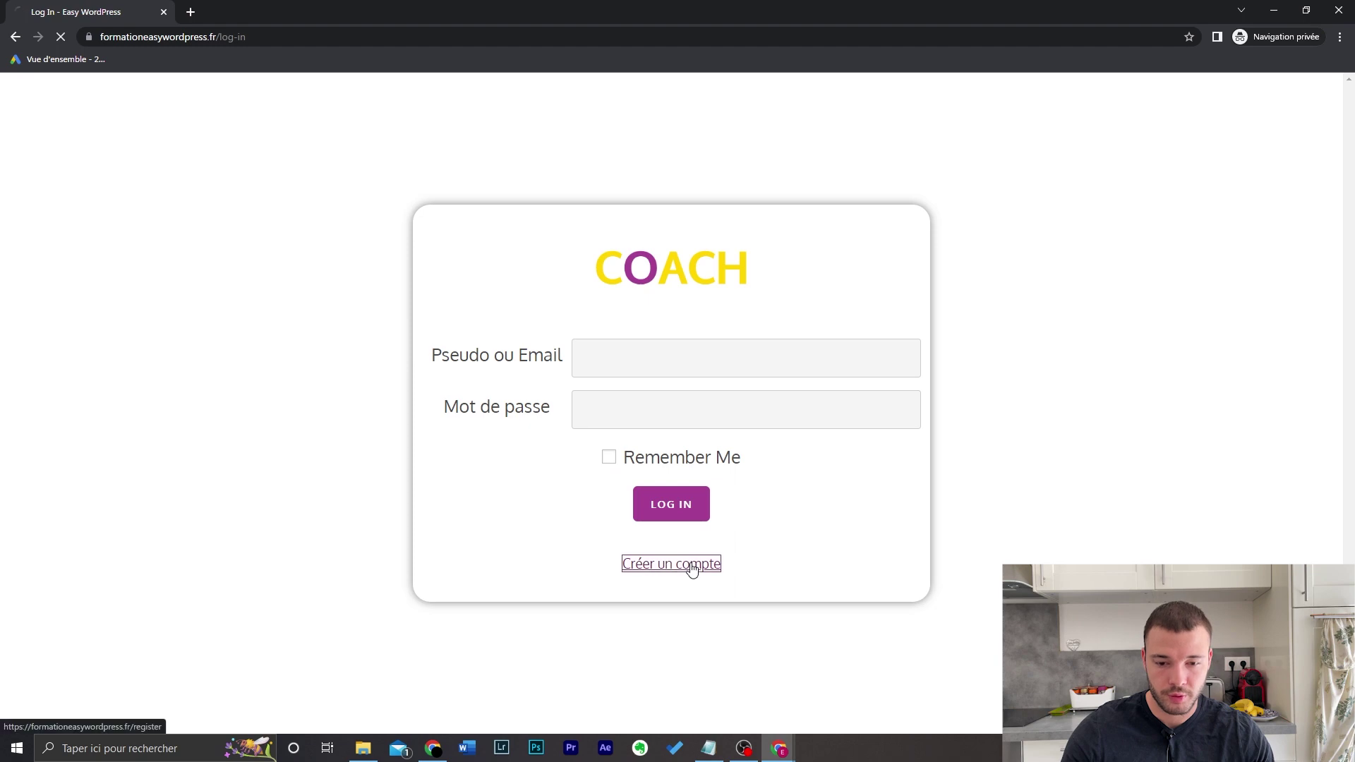
left_click(694, 565)
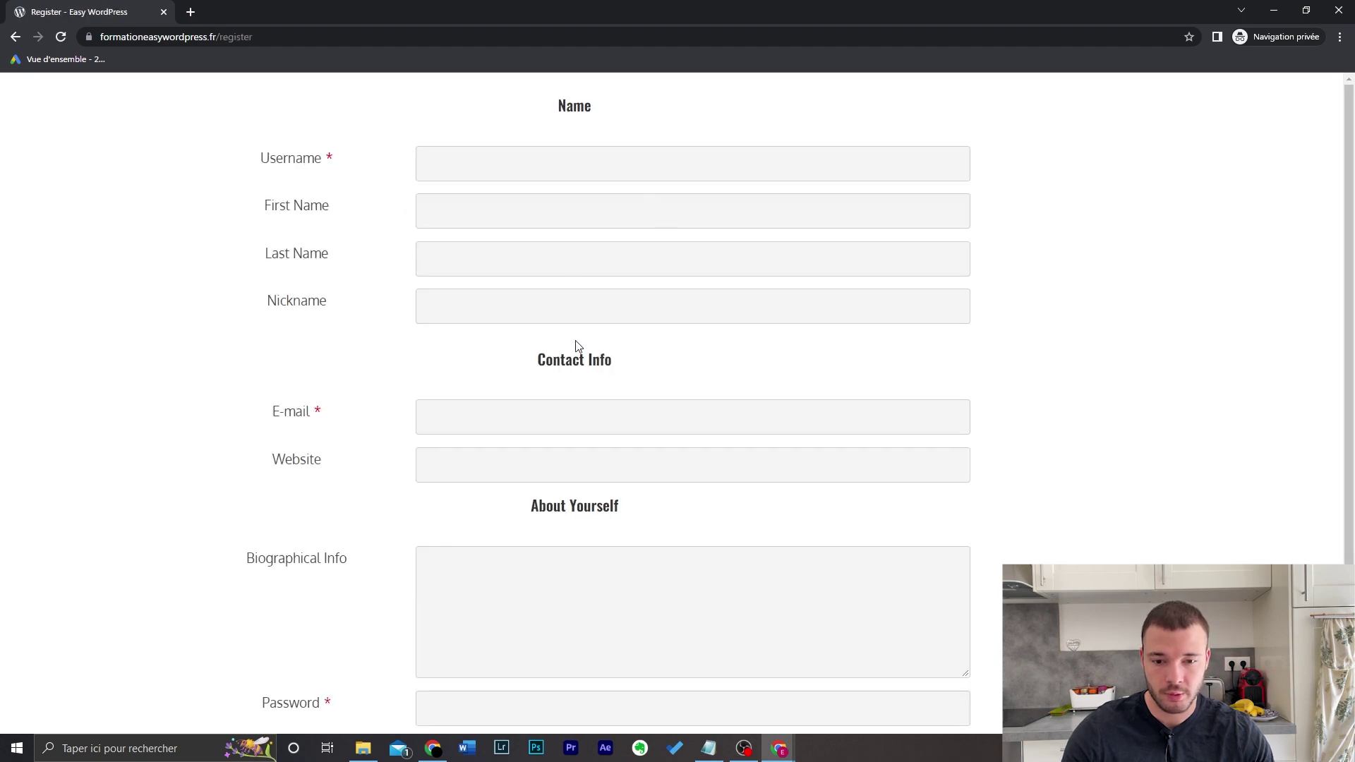
scroll(608, 519, "down", 3)
scroll(609, 515, "up", 2)
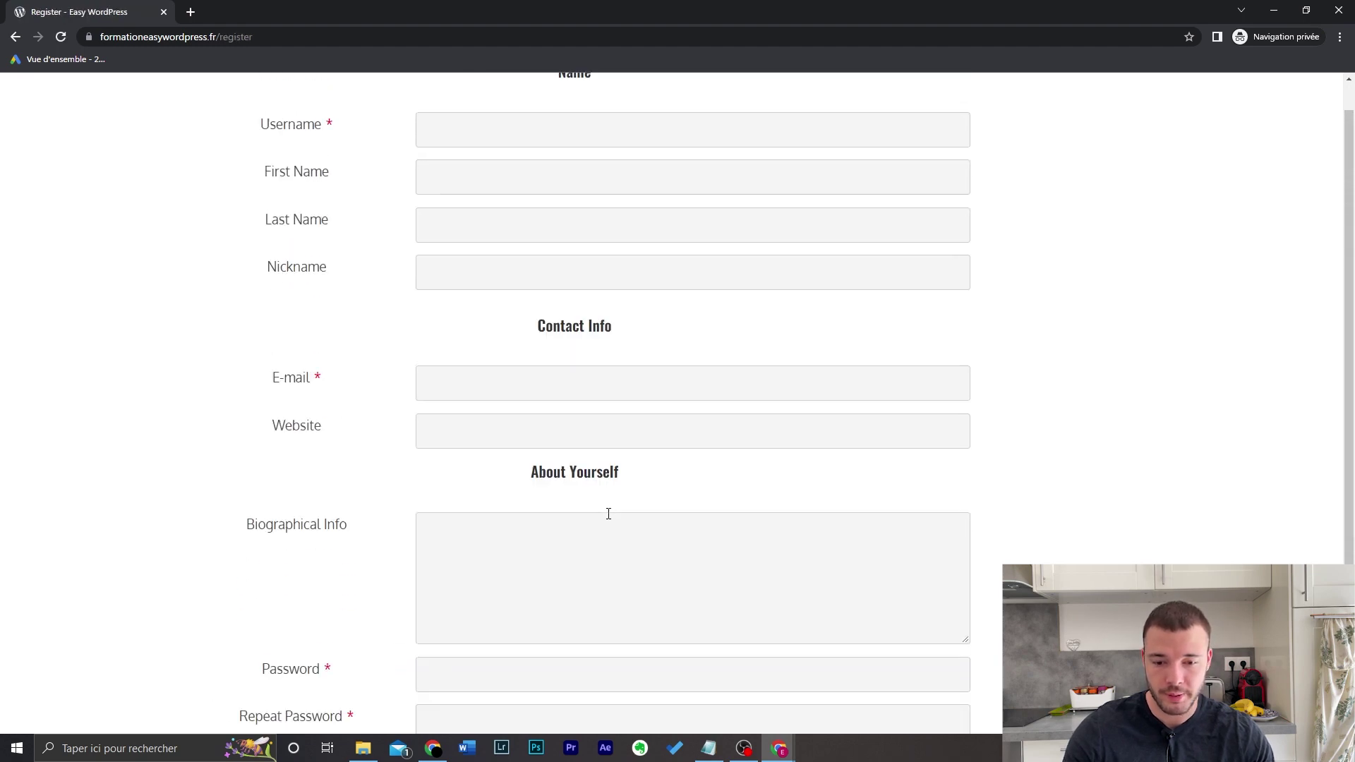
Back in Manage Form Fields, delete the Name heading, Last Name, Nickname and Display name publicly as fields.
key("alt+Tab")
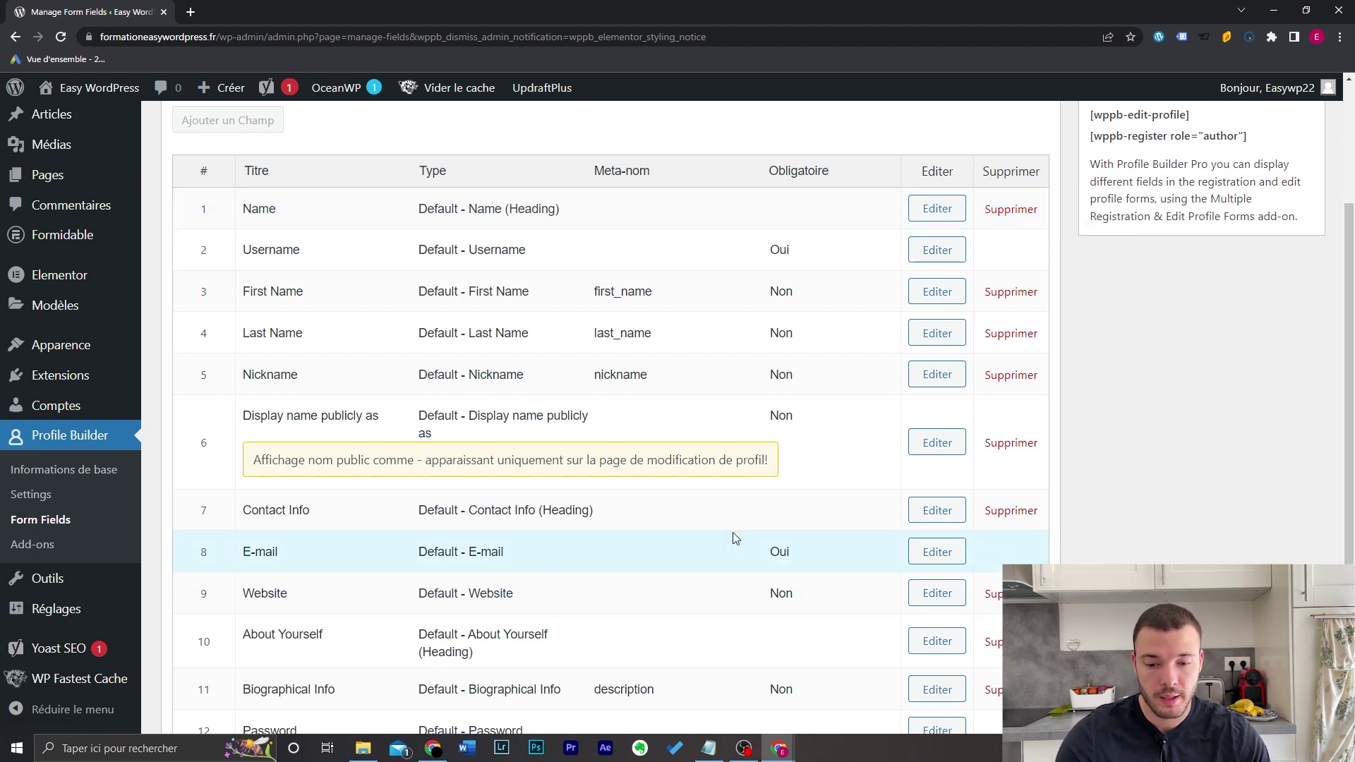
left_click(1011, 209)
left_click(759, 126)
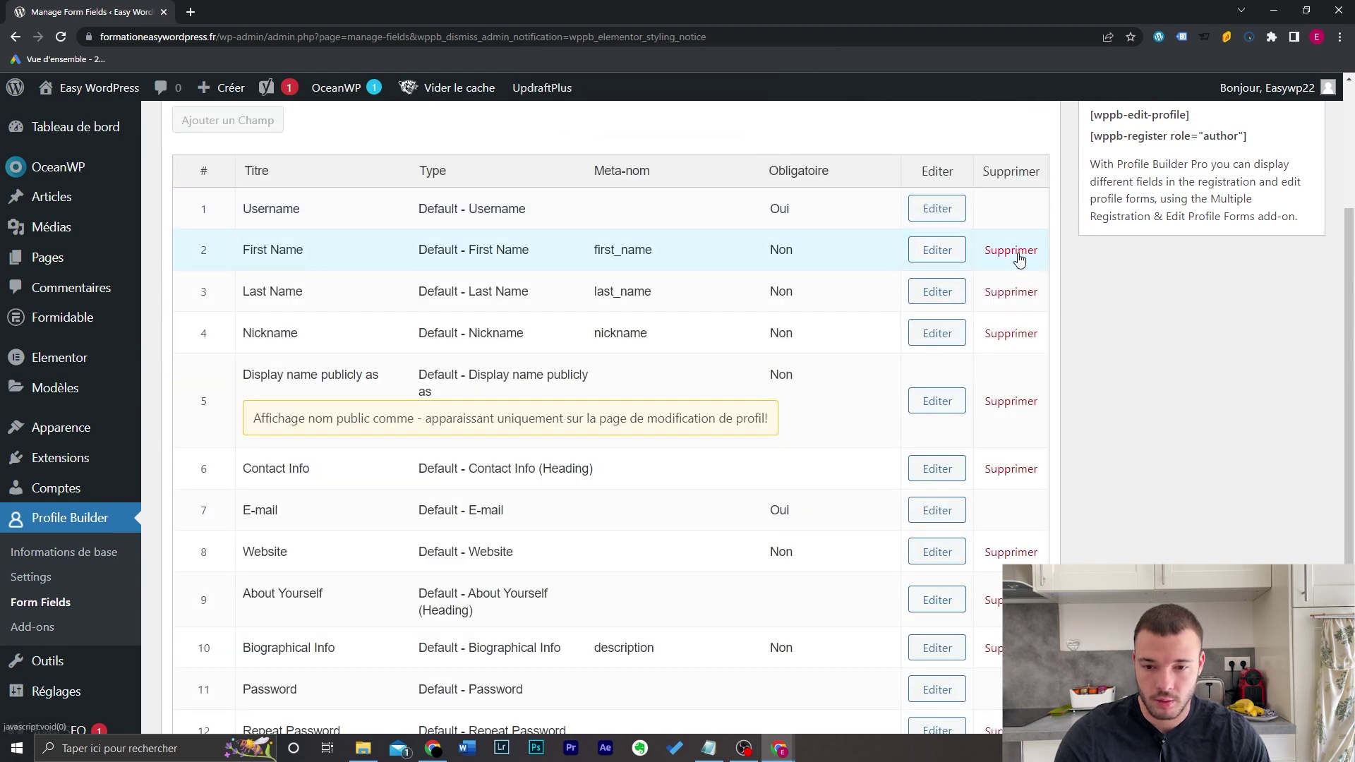
left_click(1017, 292)
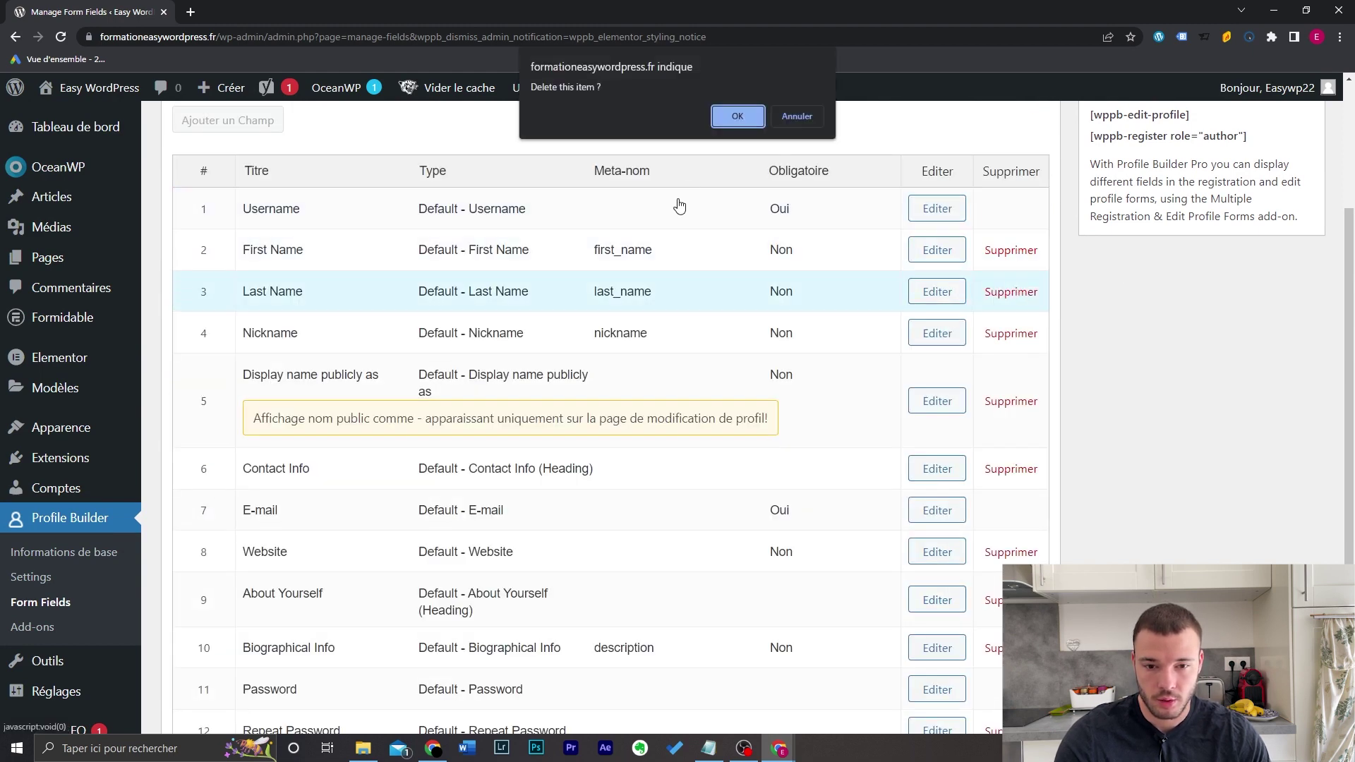
left_click(760, 120)
left_click(999, 295)
left_click(723, 117)
left_click(996, 318)
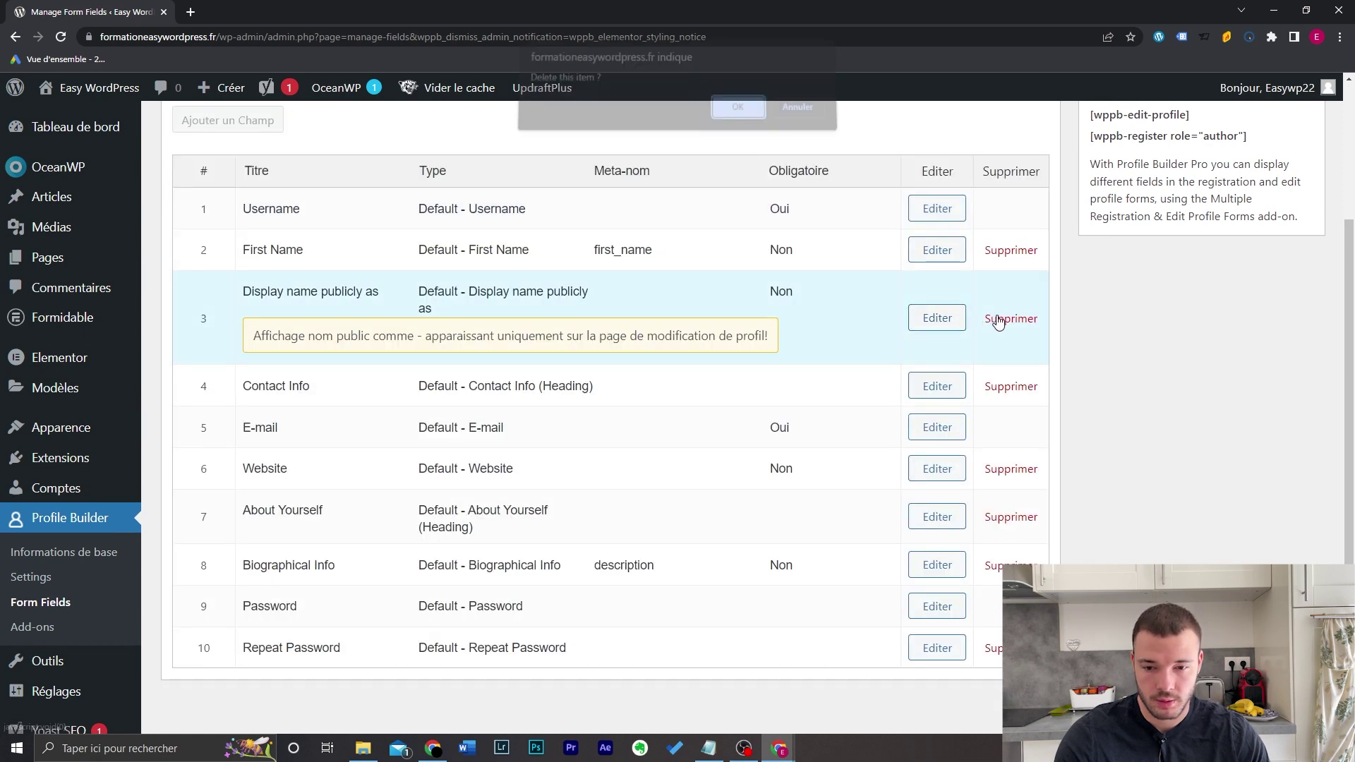
left_click(718, 122)
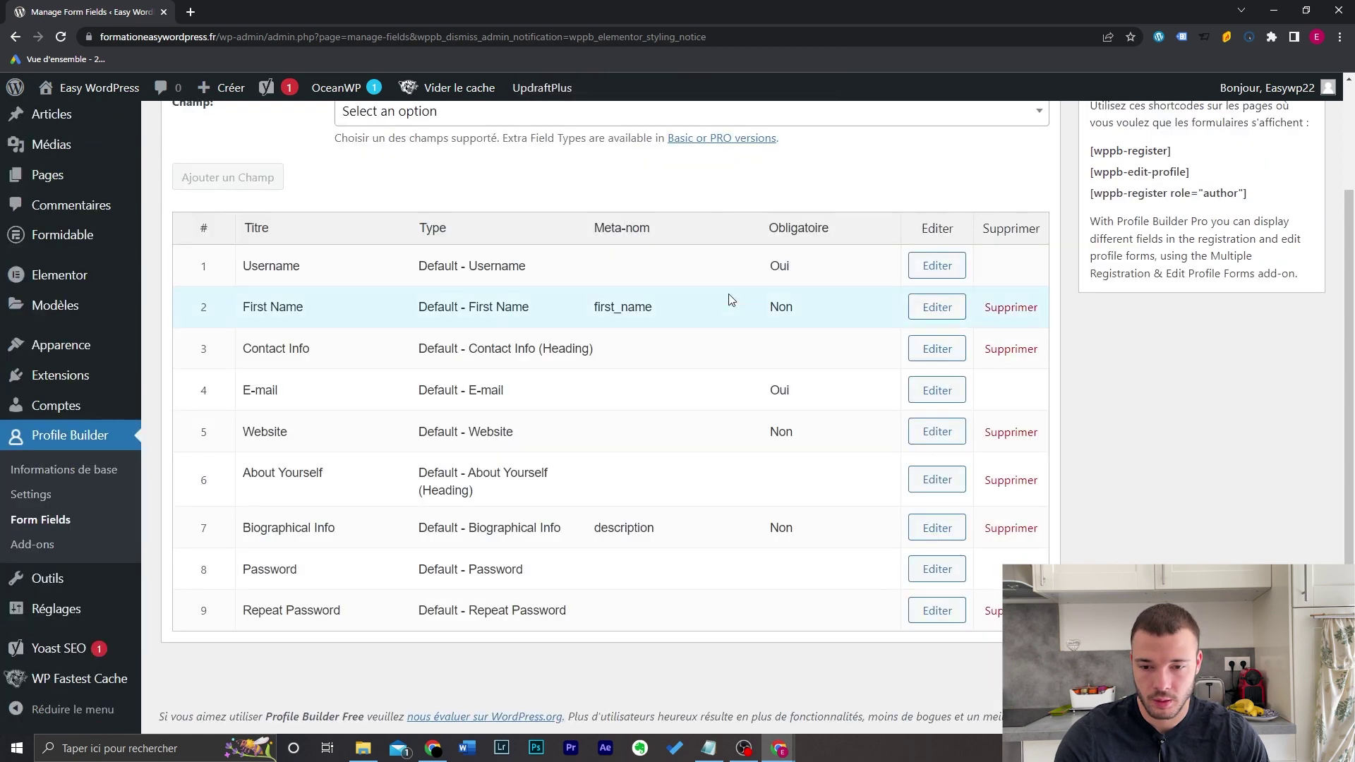
Delete the Contact Info heading, the Website field and the About Yourself heading from the form fields.
left_click(1011, 349)
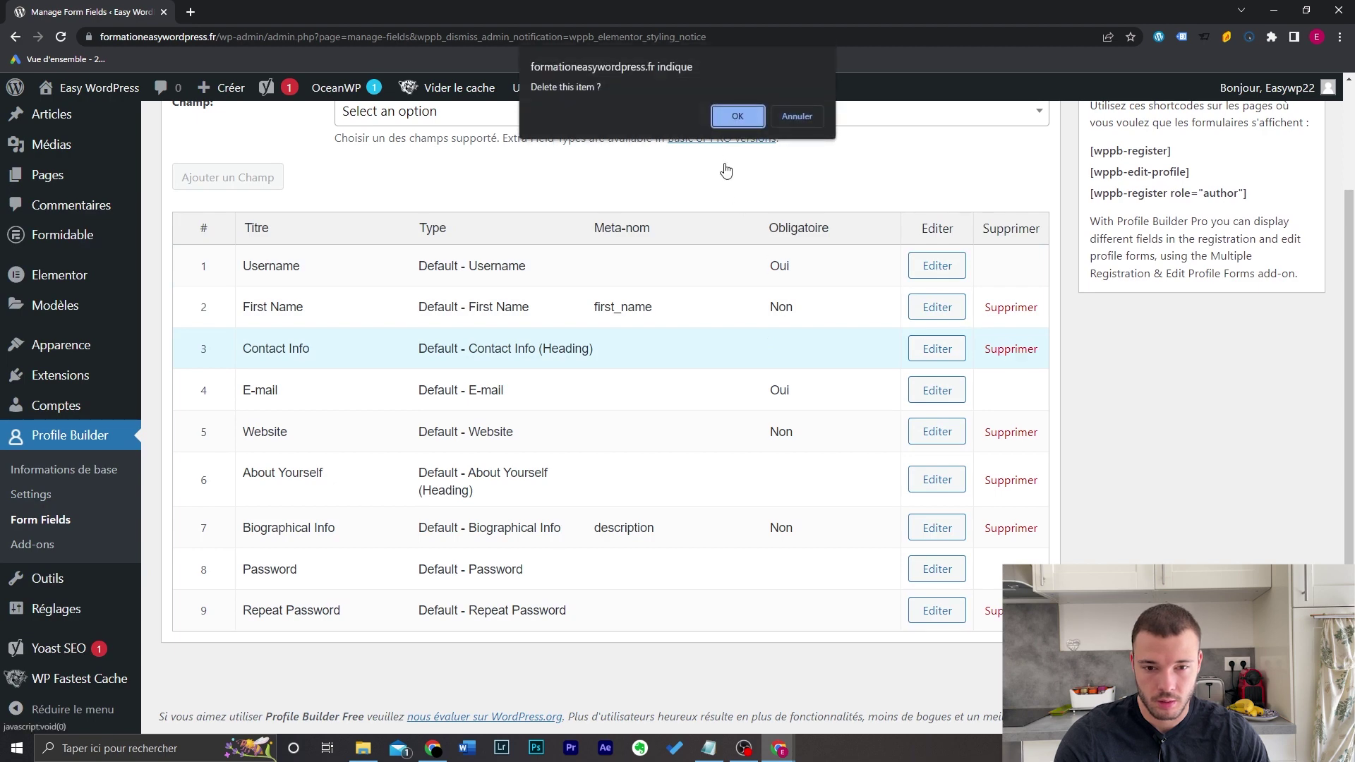
left_click(734, 121)
left_click(1011, 432)
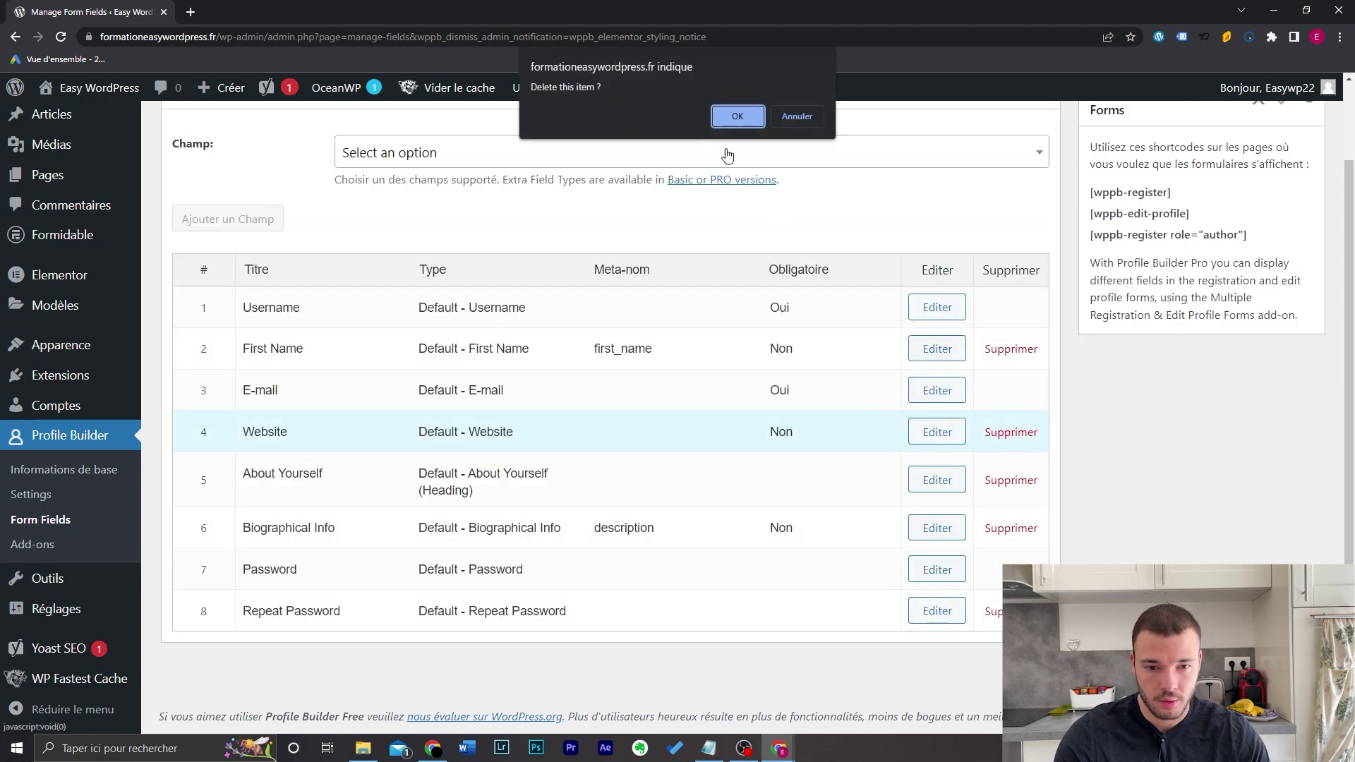
left_click(731, 123)
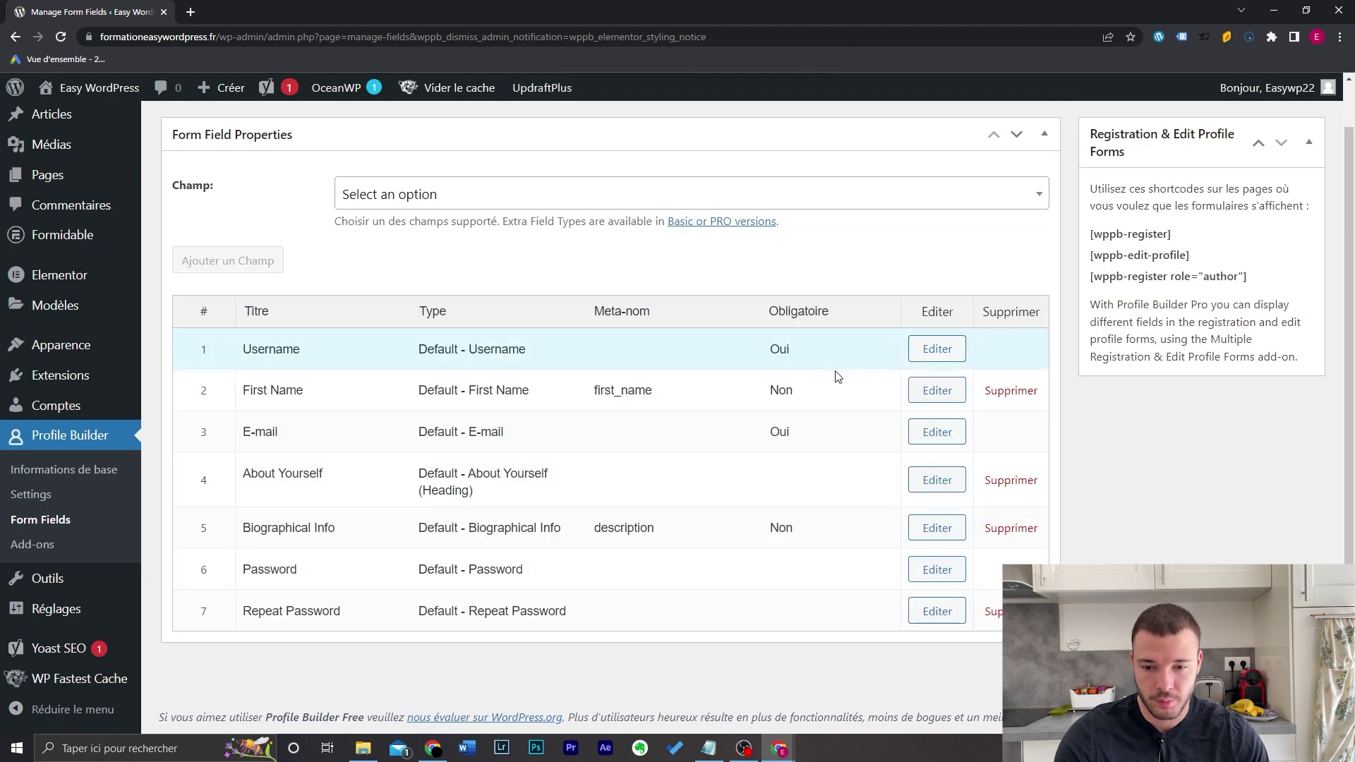
left_click(1030, 481)
left_click(733, 121)
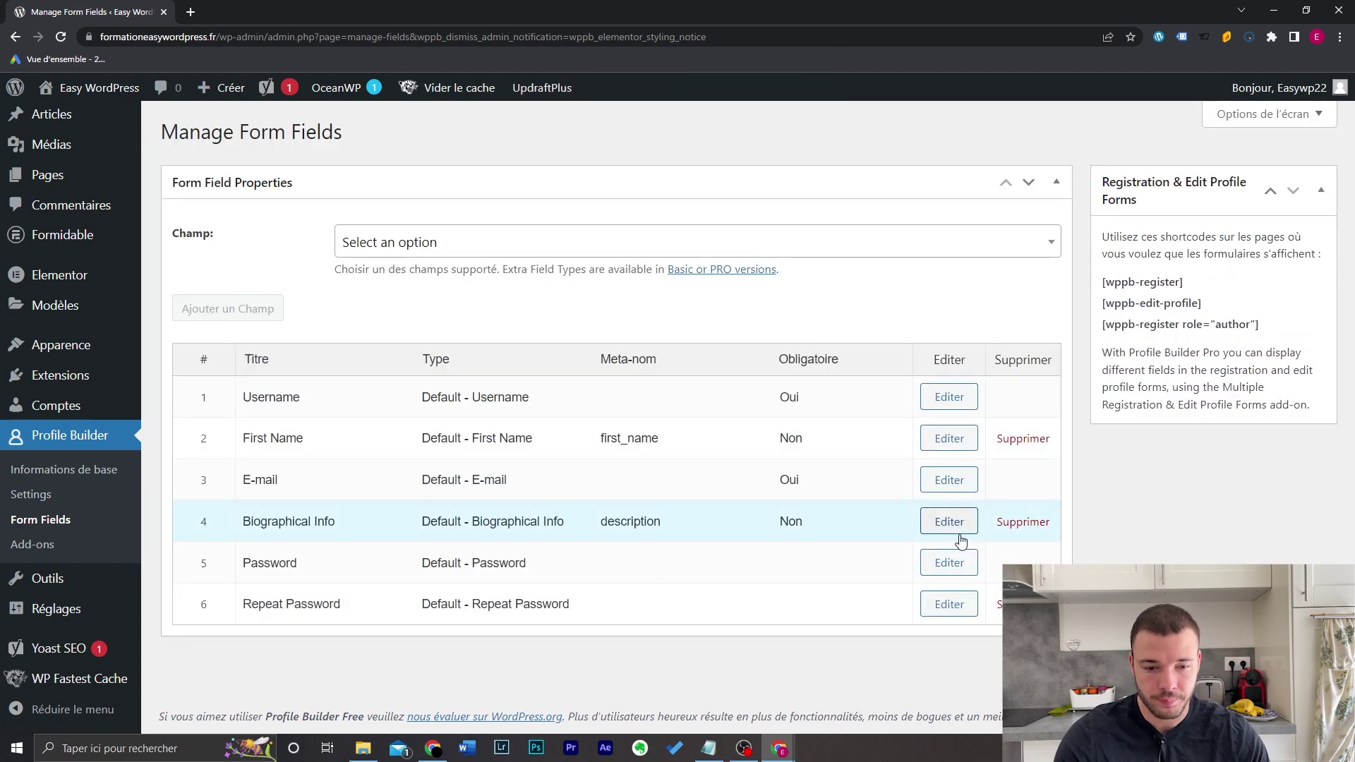
Delete the Biographical Info and Repeat Password fields, and reload the registration page in the private window to check it.
left_click(1027, 522)
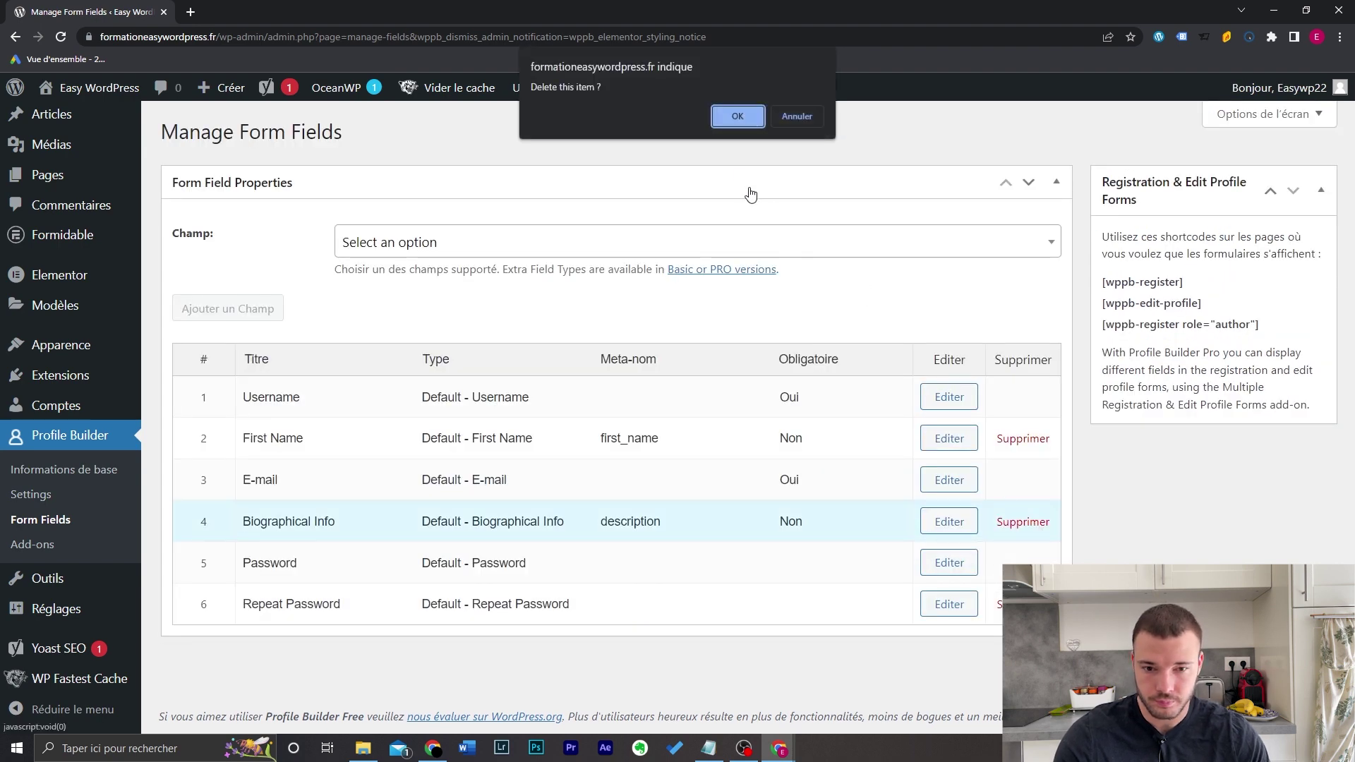
left_click(737, 120)
left_click(1023, 562)
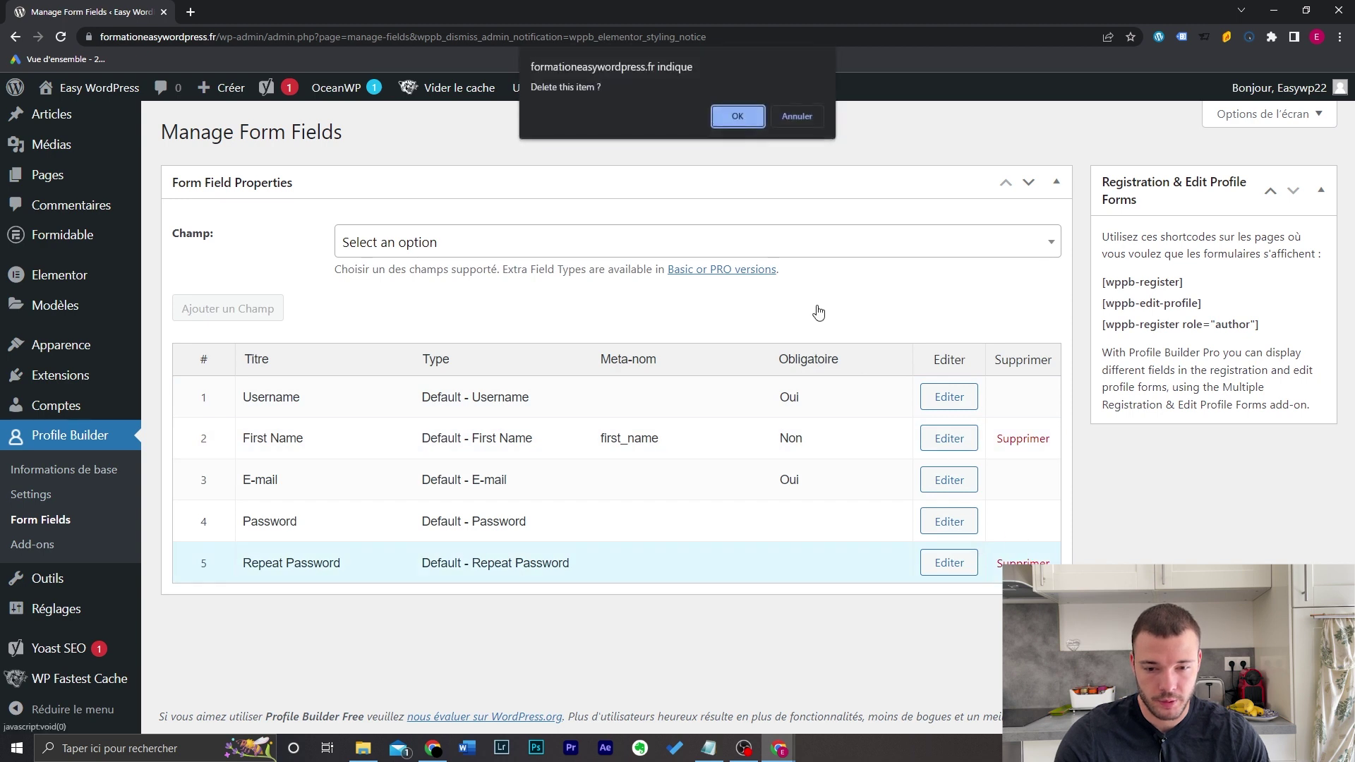
left_click(737, 119)
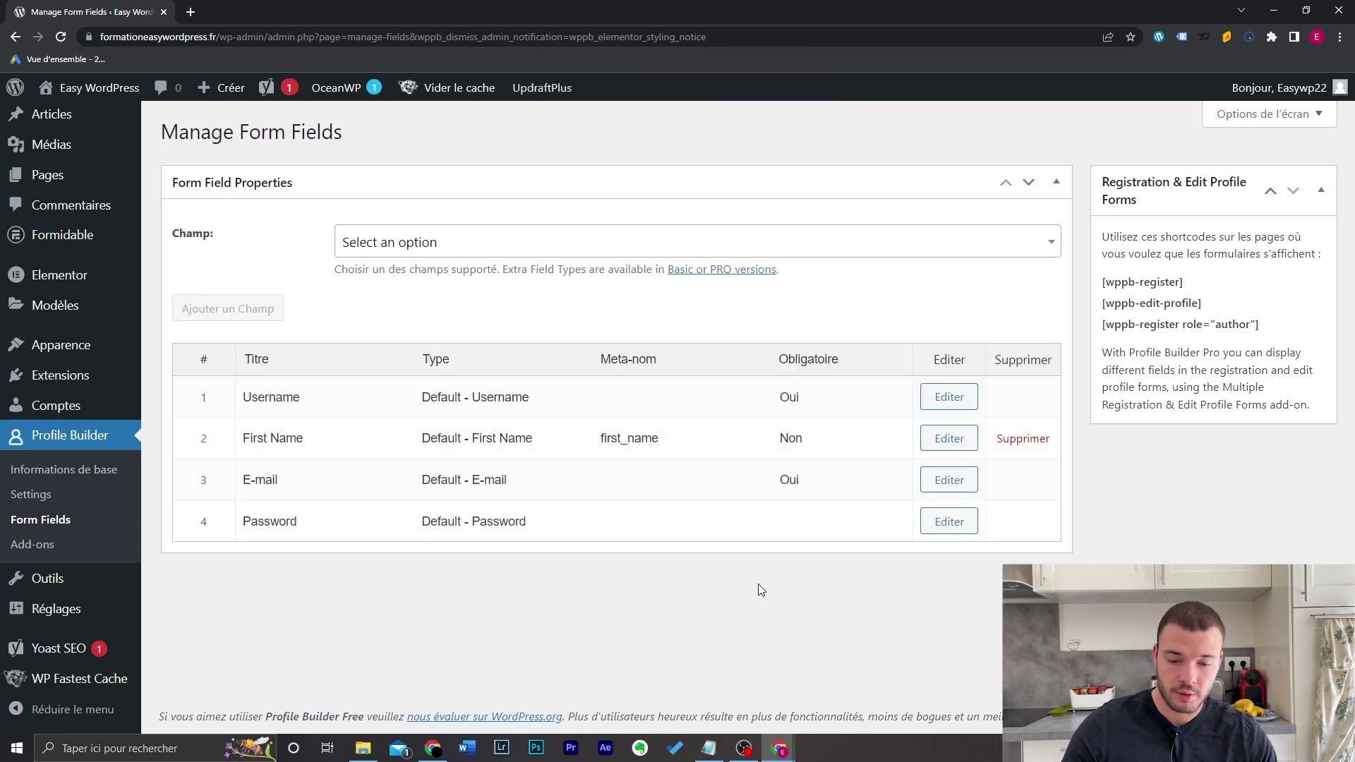
key("alt+Tab")
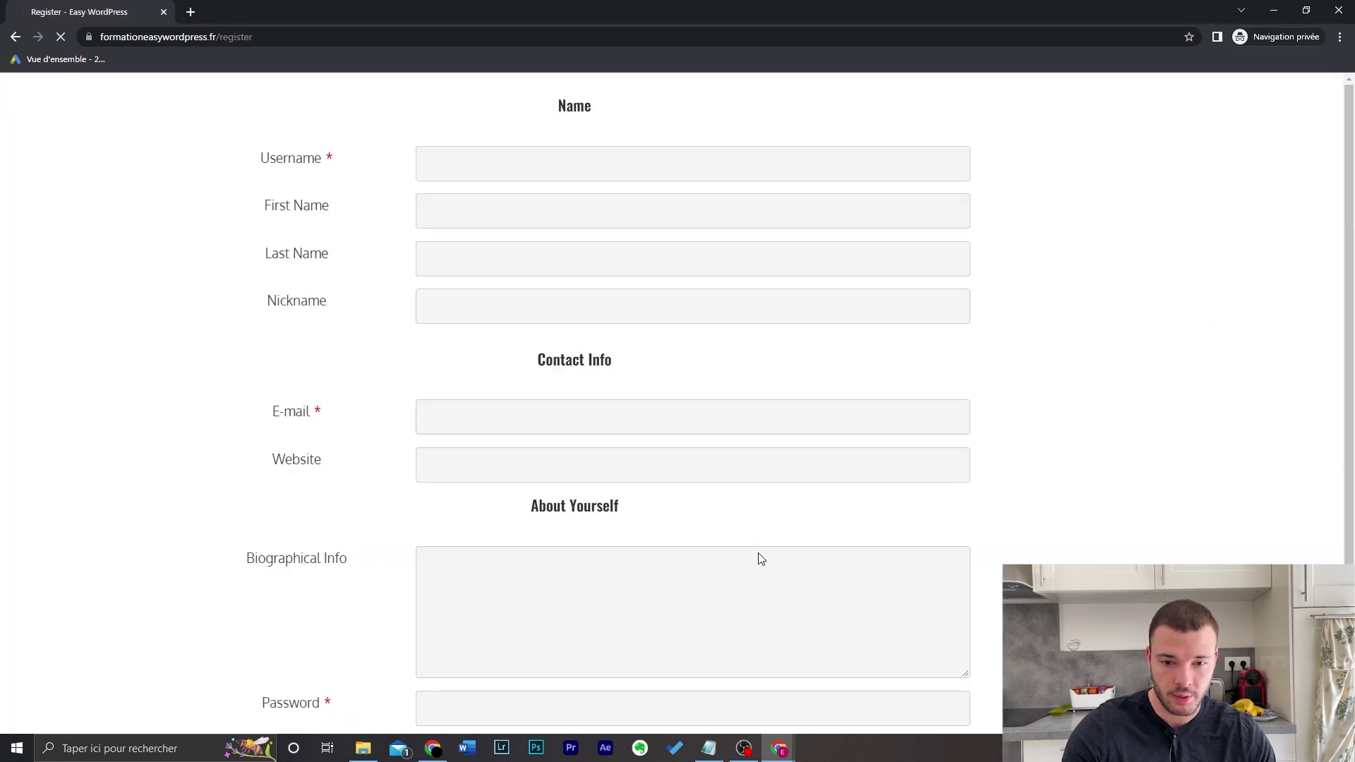
key("F5")
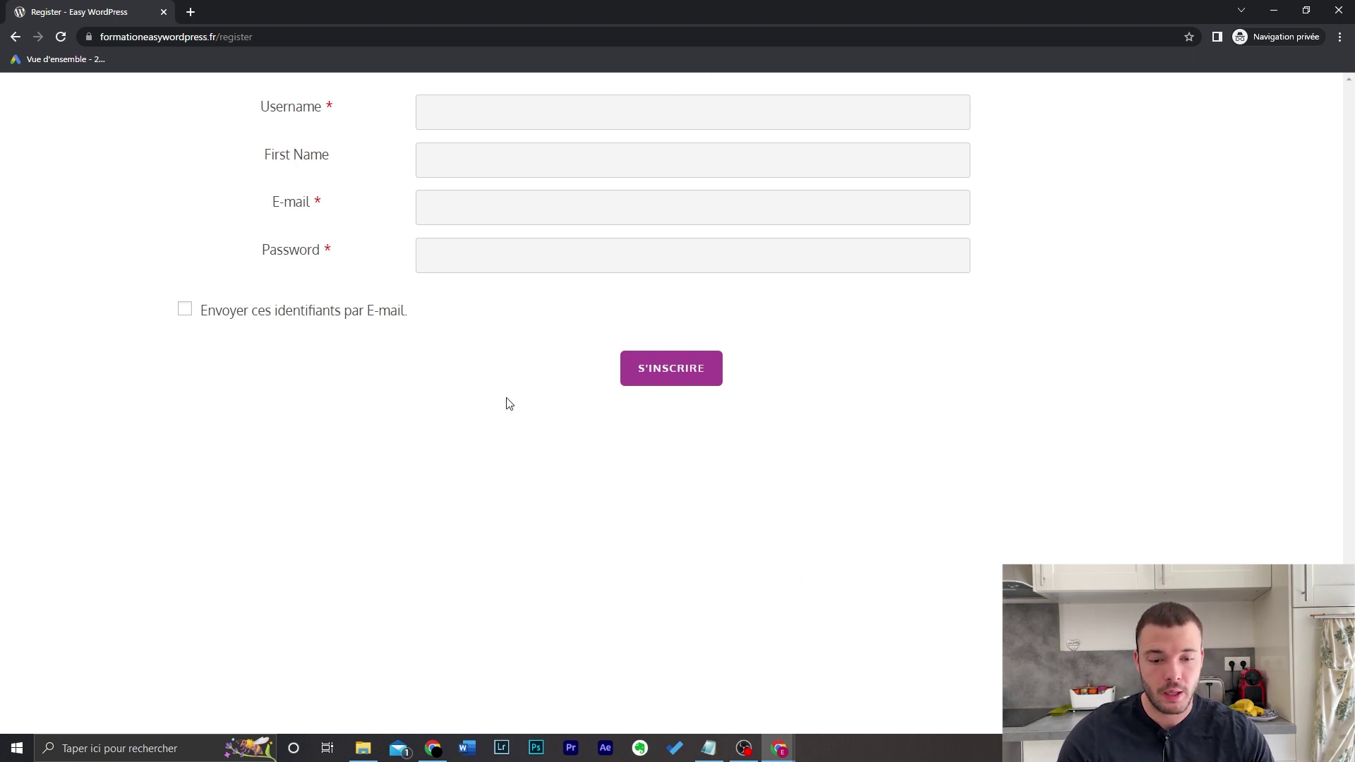
Go back to the admin window, list the Profile Builder form pages and open the Register page in Elementor.
key("alt+Tab")
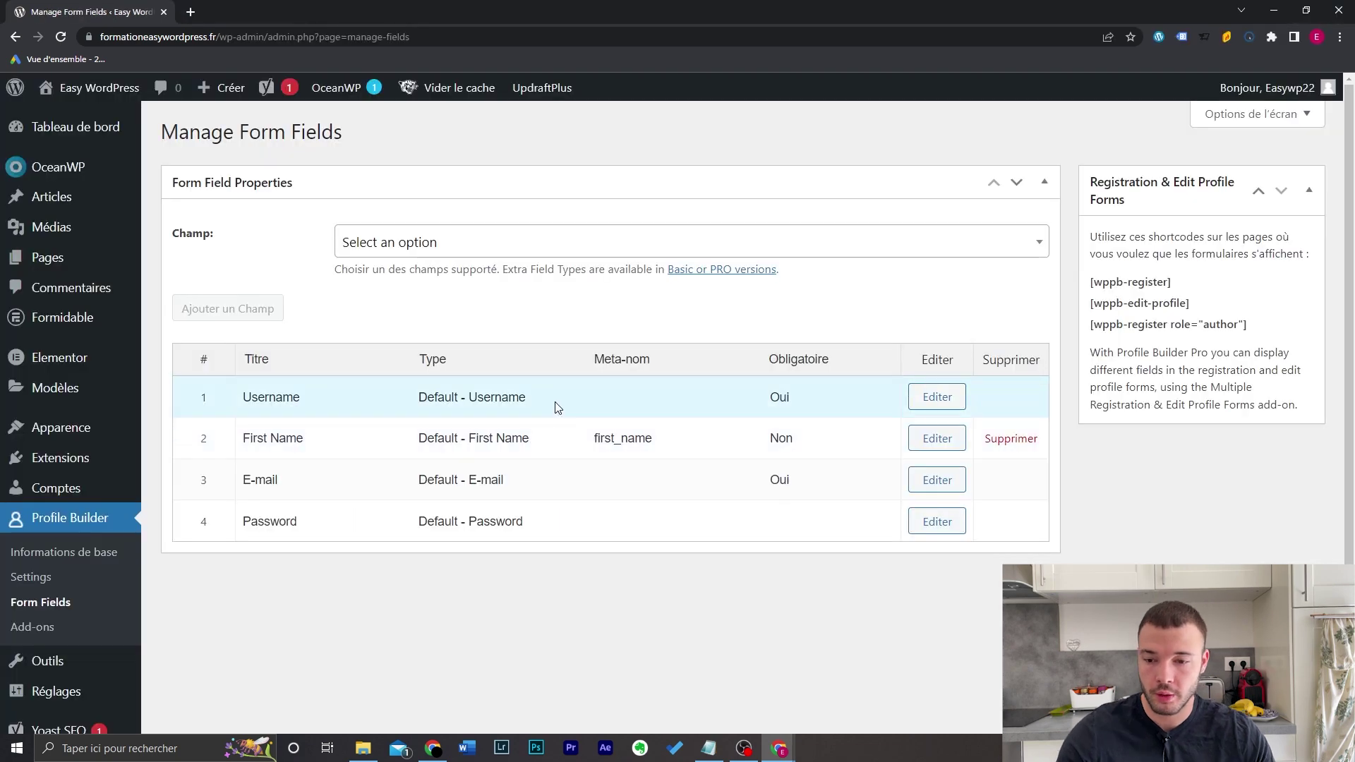
left_click(83, 555)
left_click(876, 384)
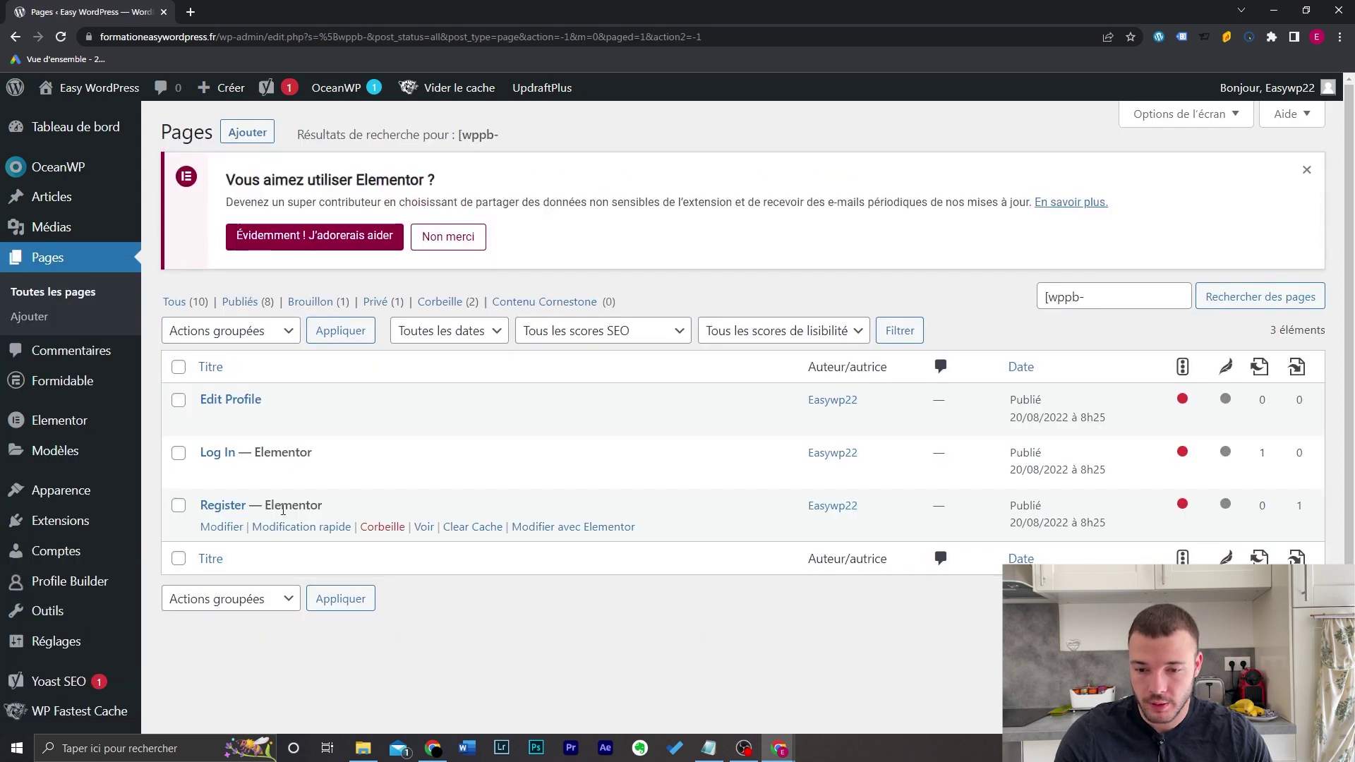
left_click(600, 533)
Insert the COACH logo image above the [wppb-register] shortcode, set its width to 18% and unlink its margin values.
left_click_drag(68, 388, 788, 91)
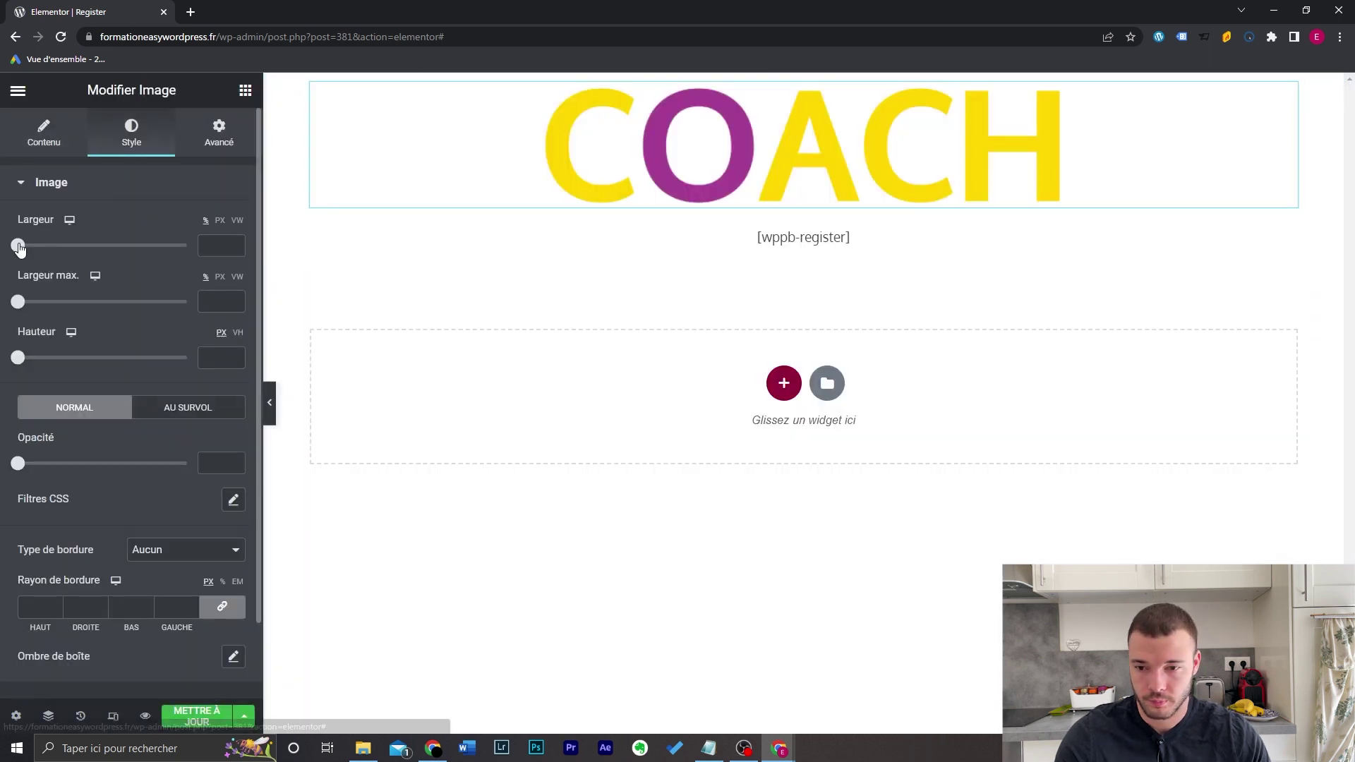
left_click_drag(19, 247, 47, 253)
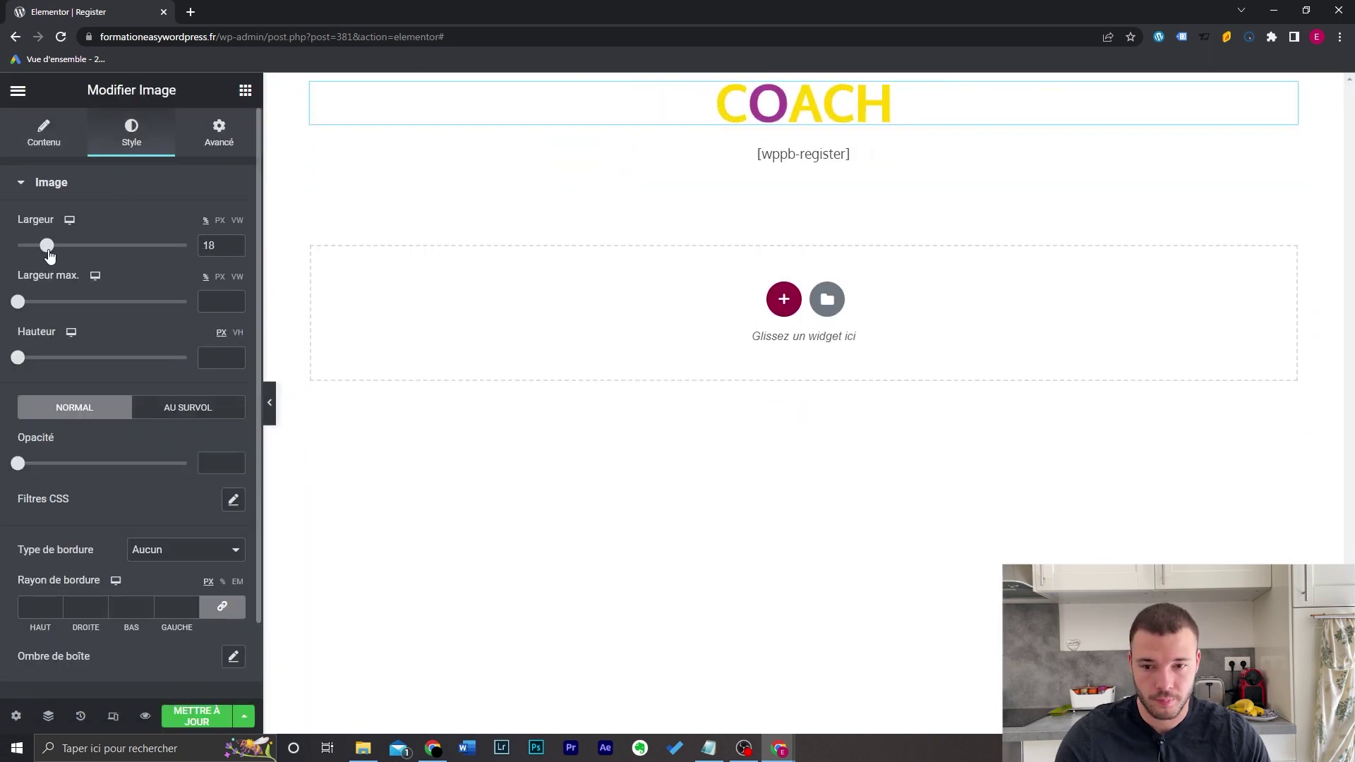
left_click(206, 138)
left_click(222, 246)
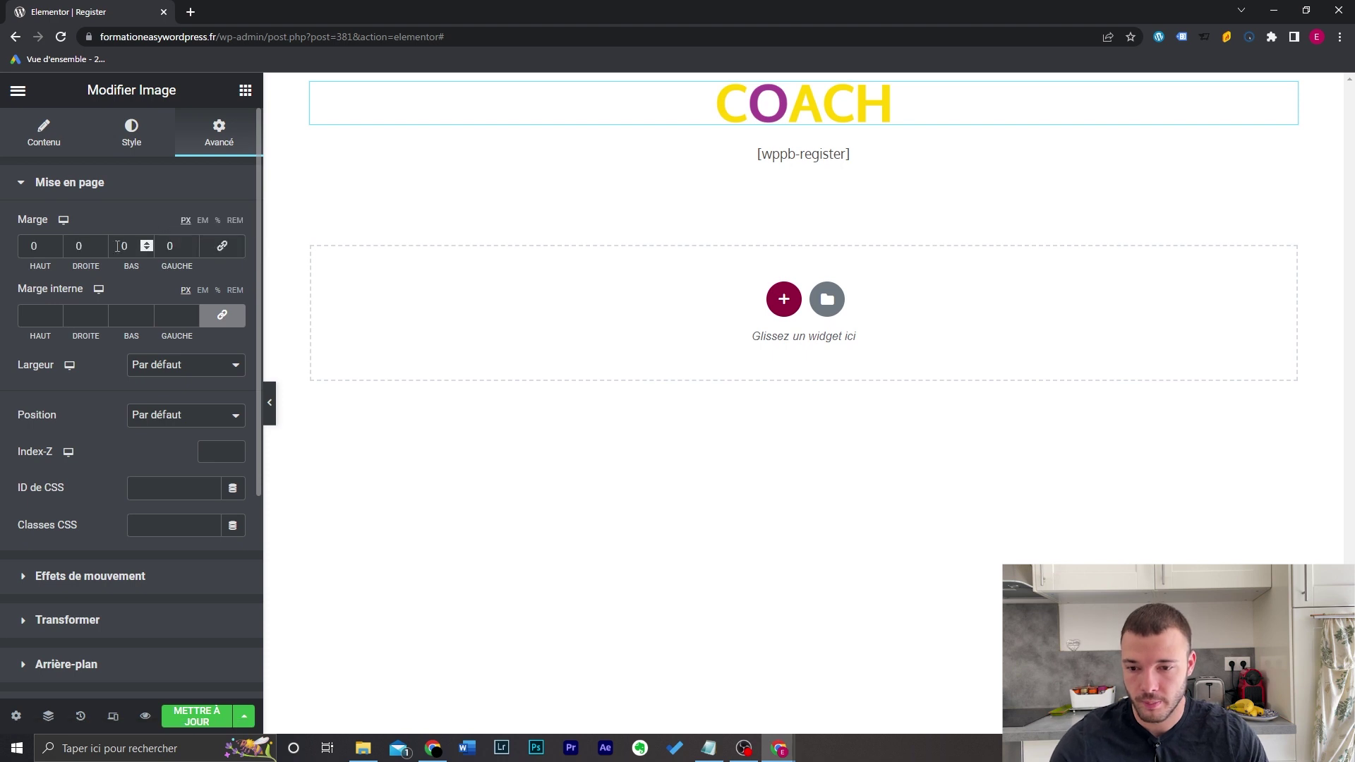
Set the height of the section containing the logo and register form to "Adapté à l'écran" and look at its background style options.
left_click(186, 355)
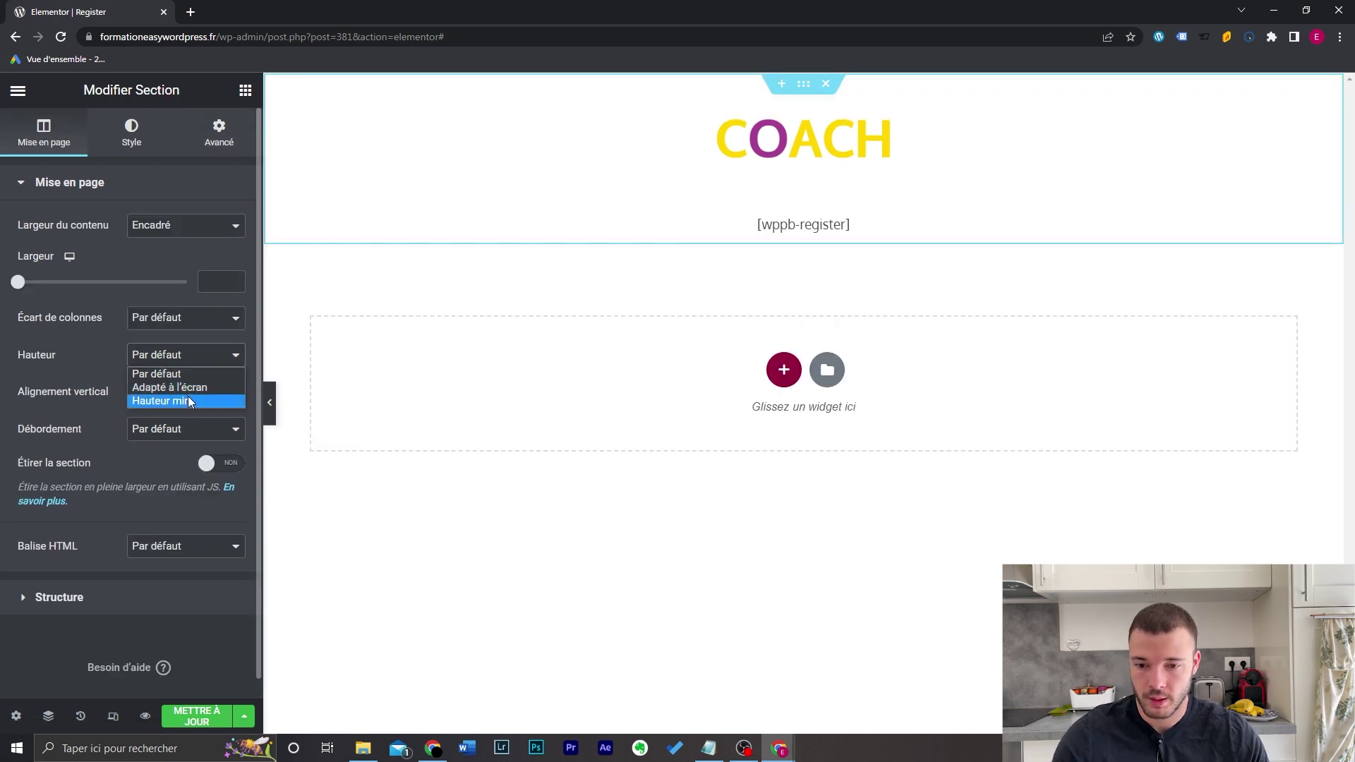
left_click(189, 388)
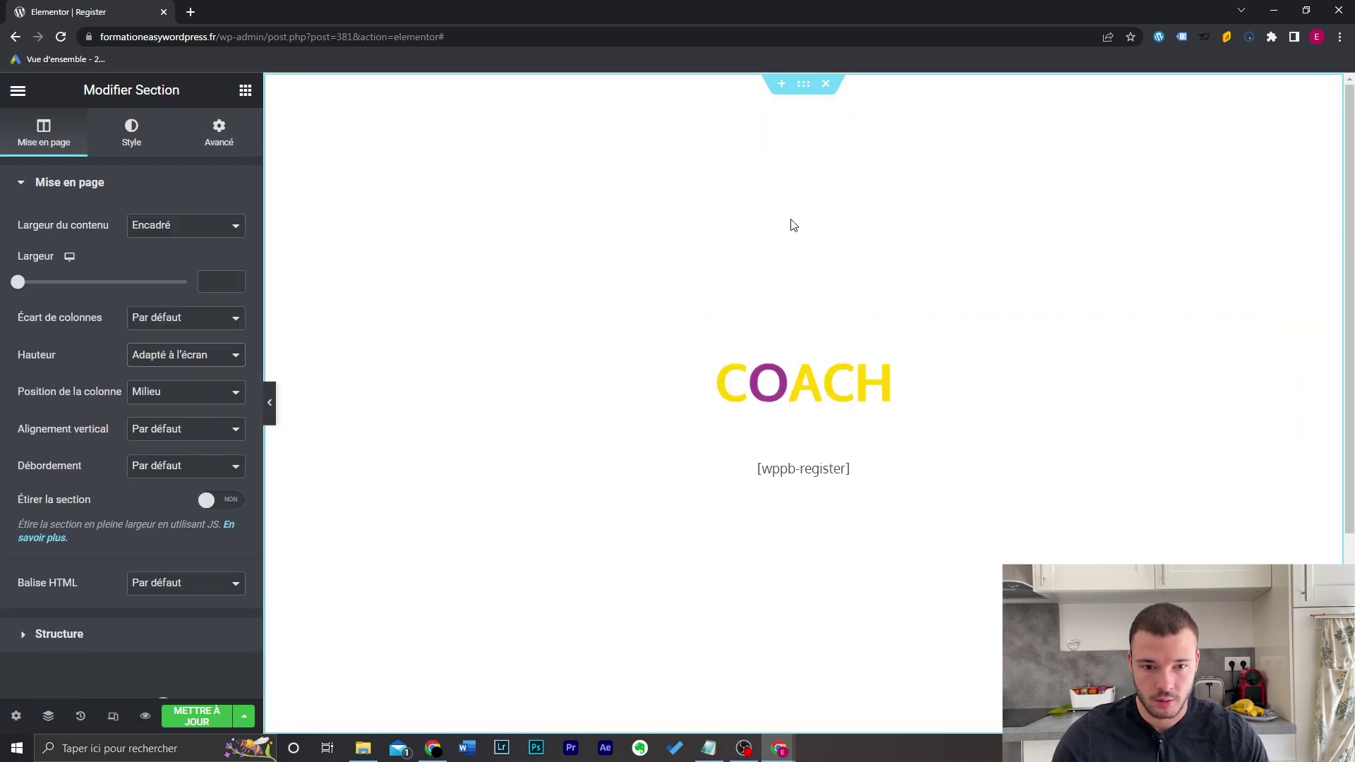
left_click(131, 137)
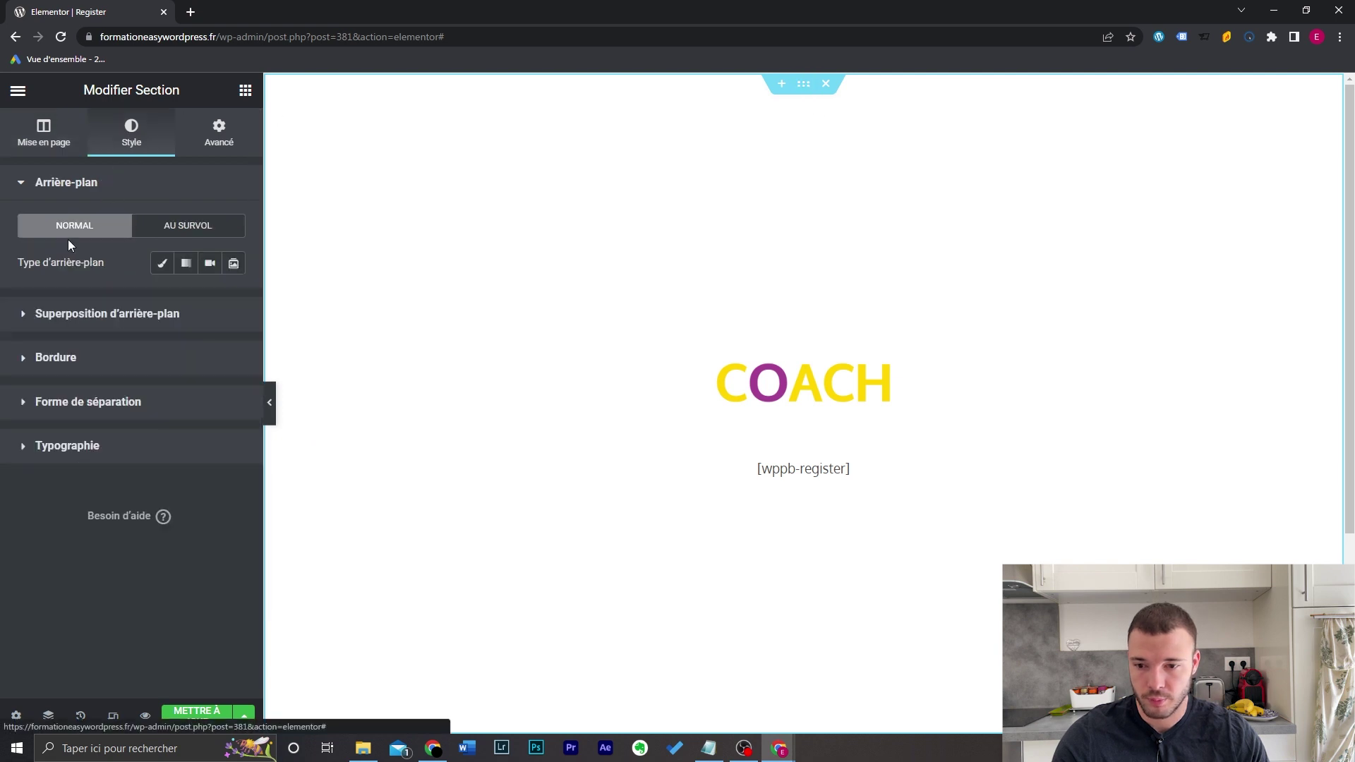
left_click(39, 152)
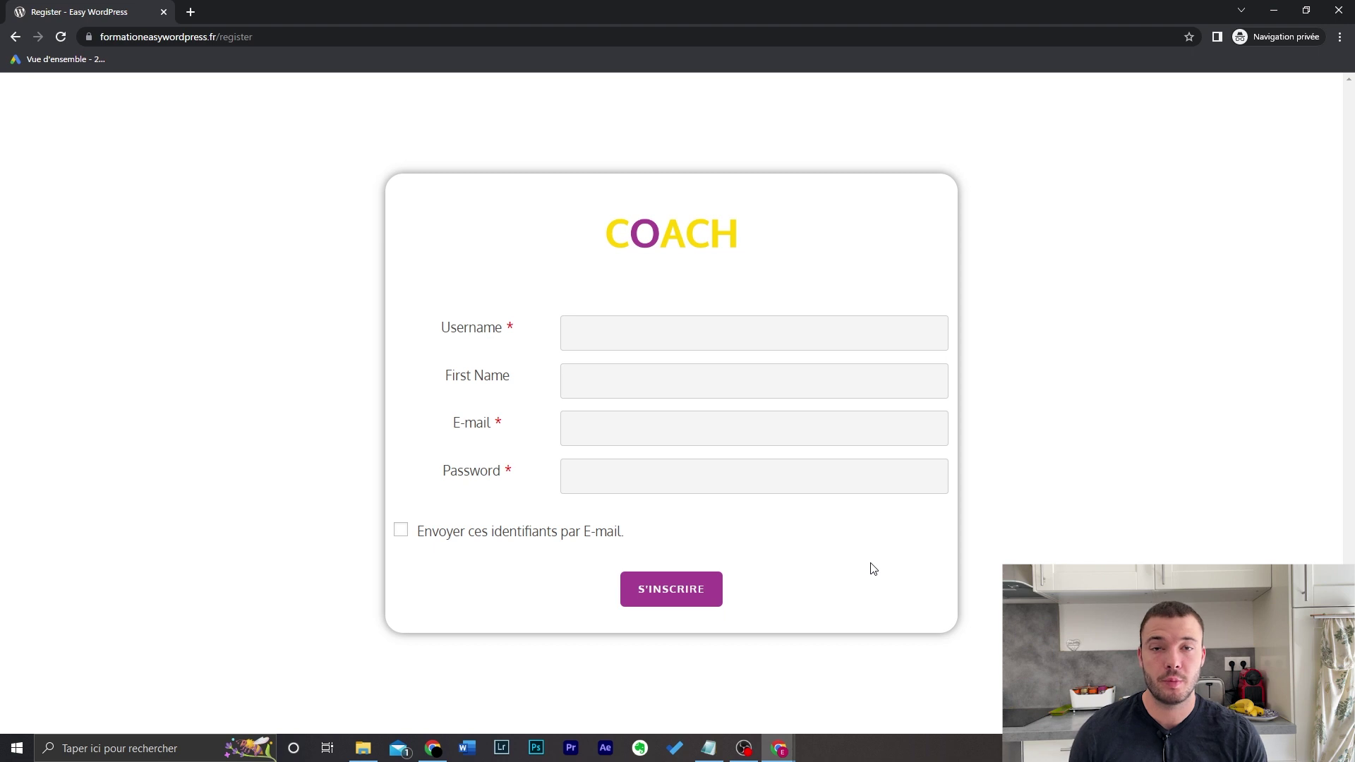
Return to the WordPress admin and set Automatically Log In to Oui in the Profile Builder settings.
key("alt+Tab")
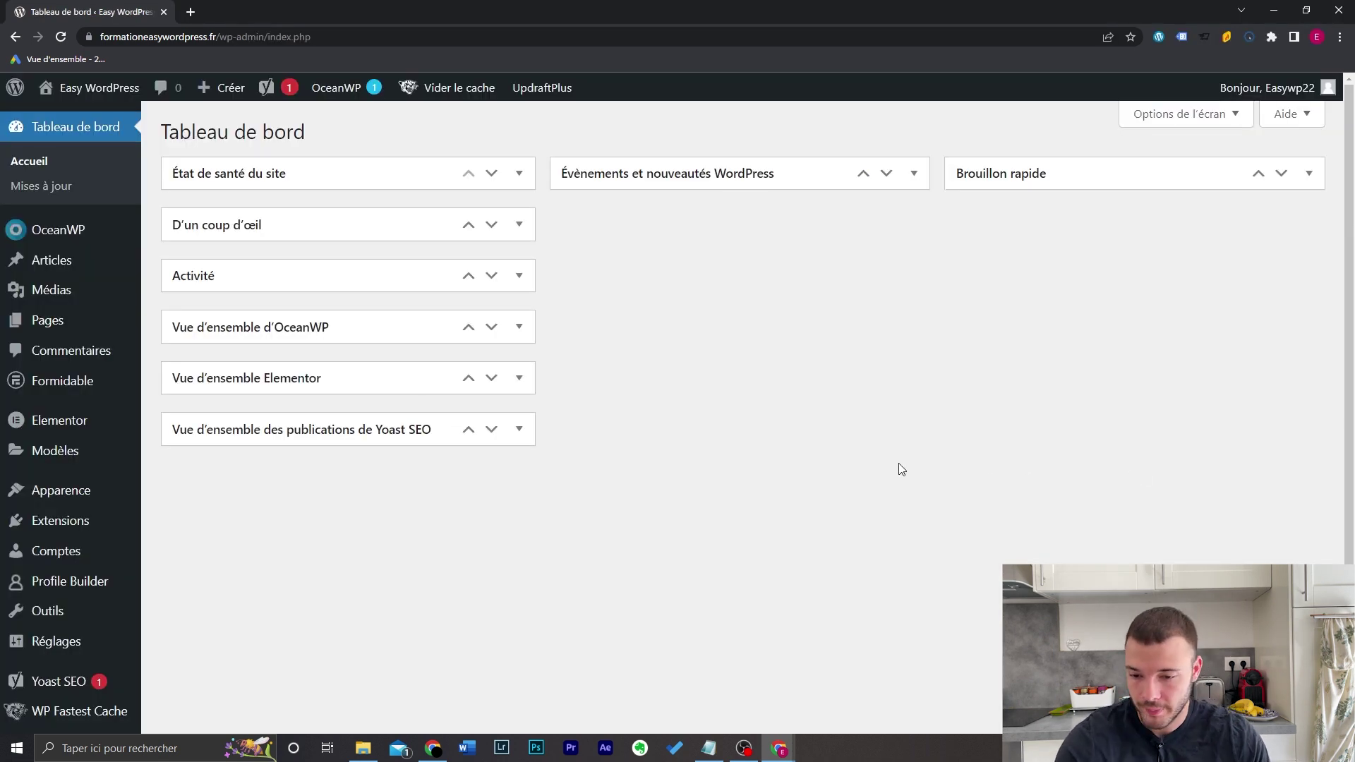
mouse_move(105, 590)
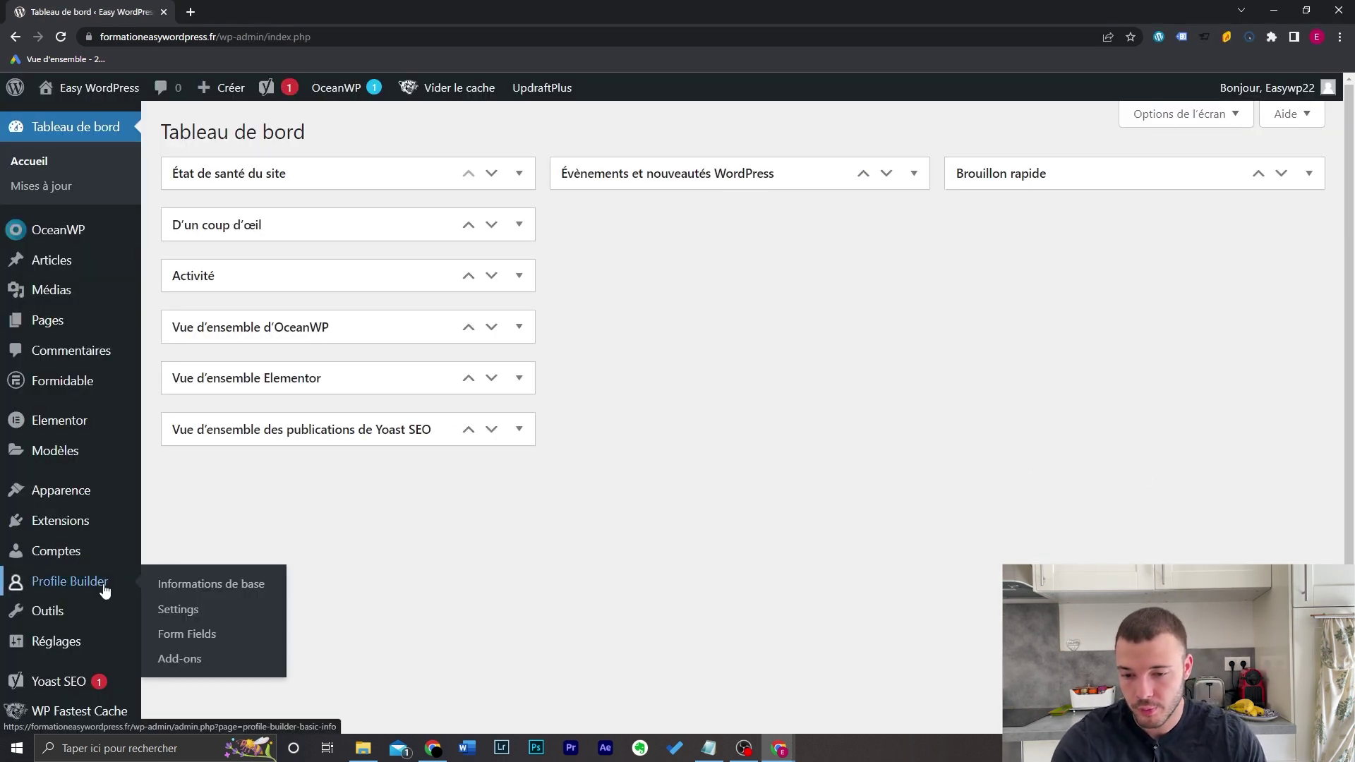
left_click(195, 609)
left_click(645, 322)
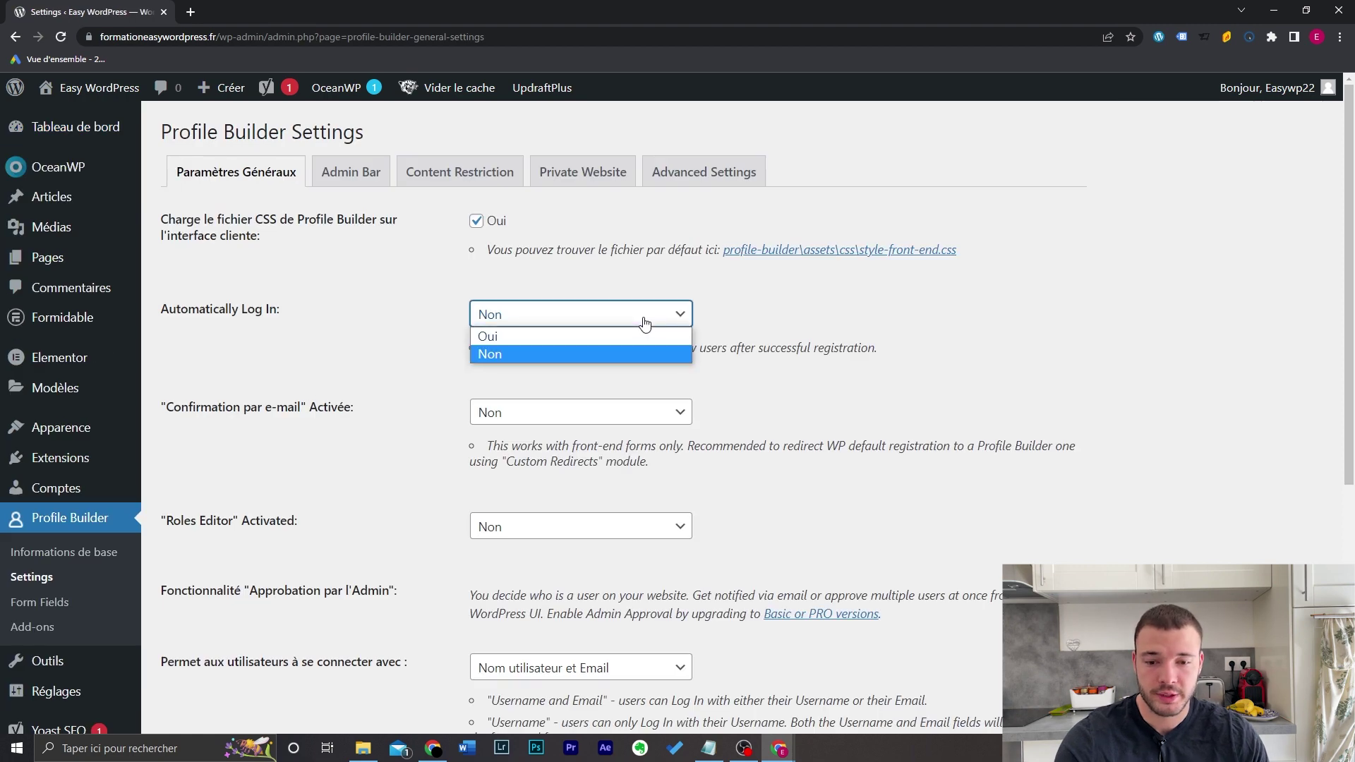
left_click(644, 333)
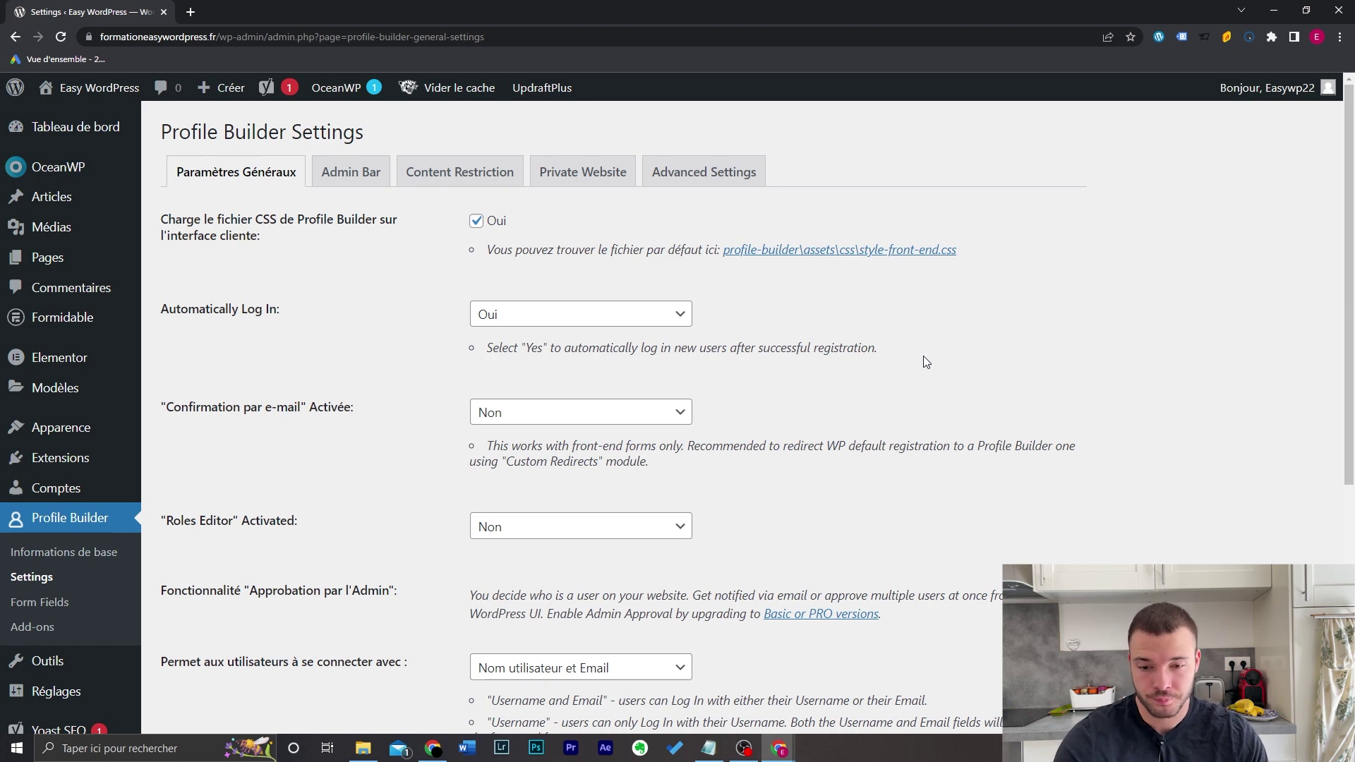
Examine the remaining general settings, including the allowed login methods and the minimum password length and strength options.
scroll(924, 356, "down", 1)
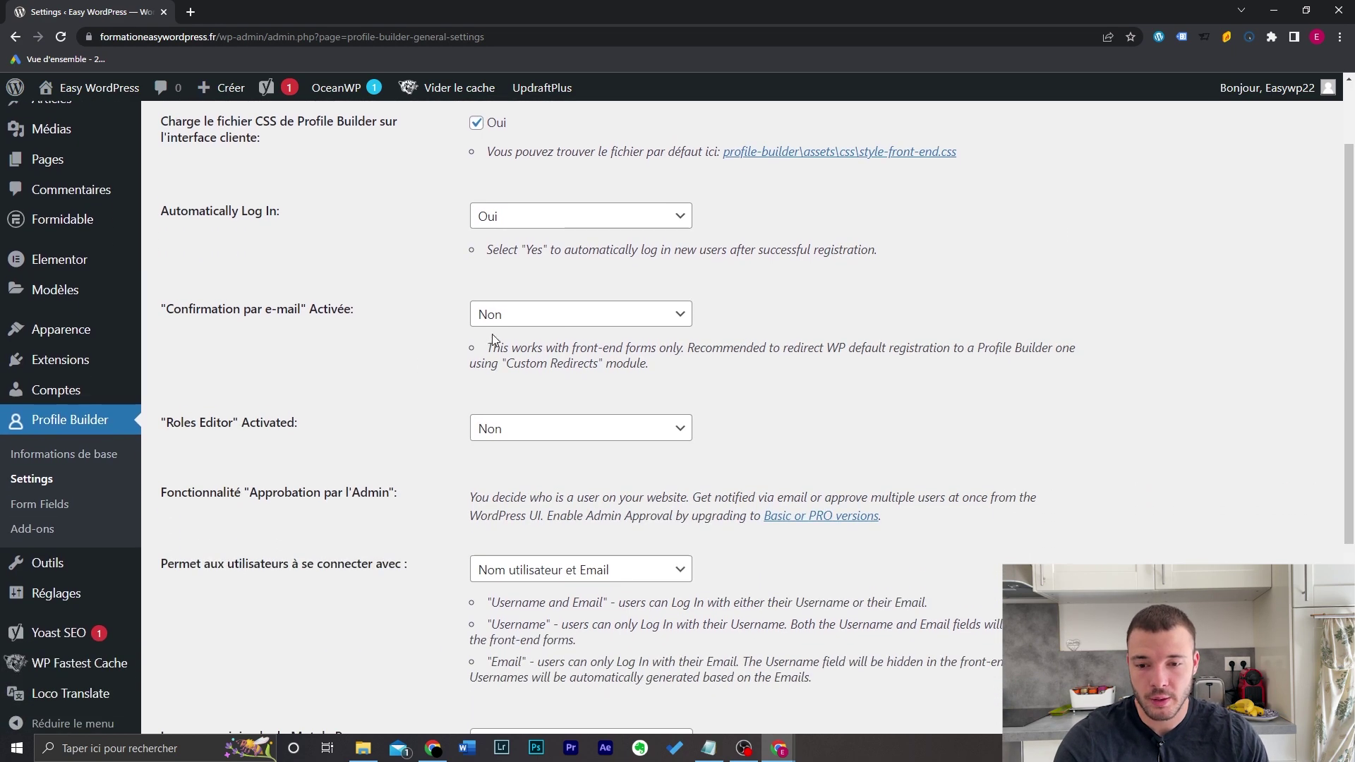
scroll(548, 315, "down", 3)
left_click(595, 300)
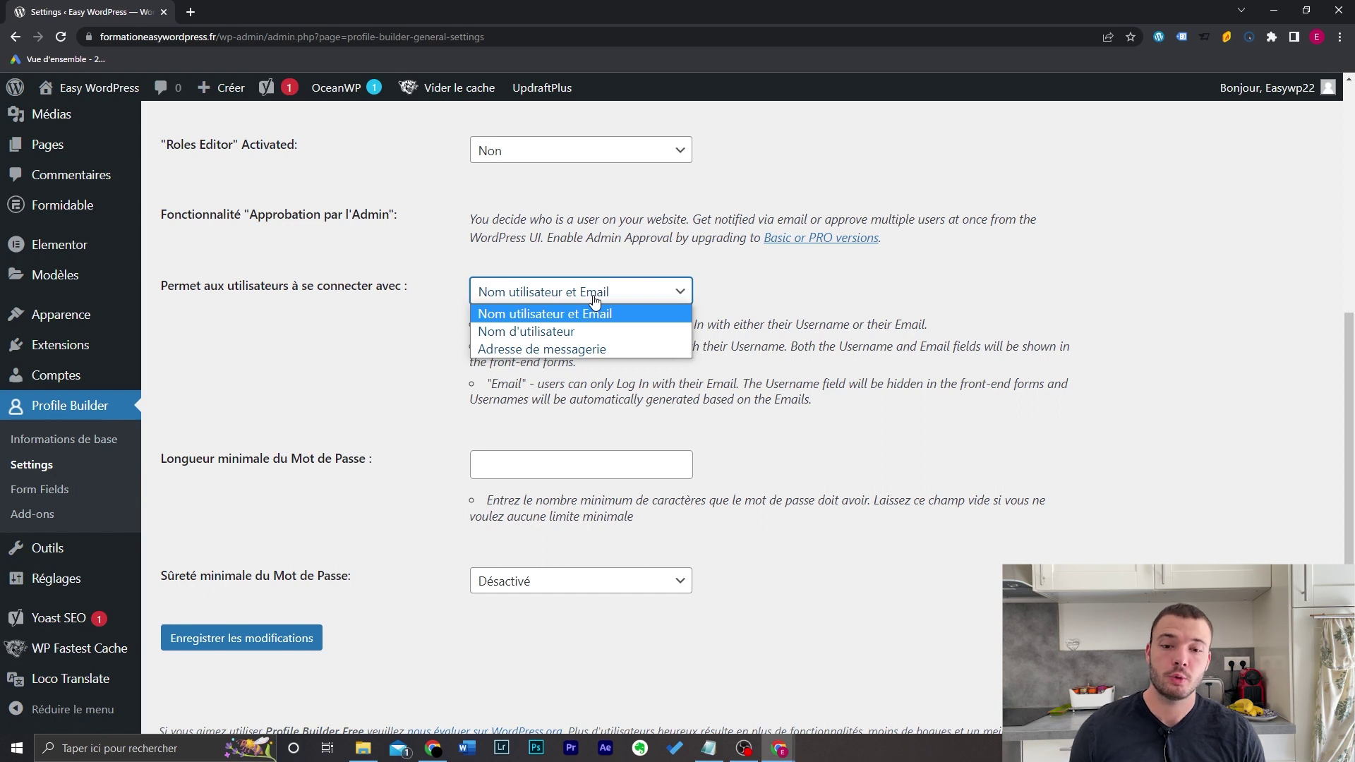
left_click(673, 293)
left_click(590, 473)
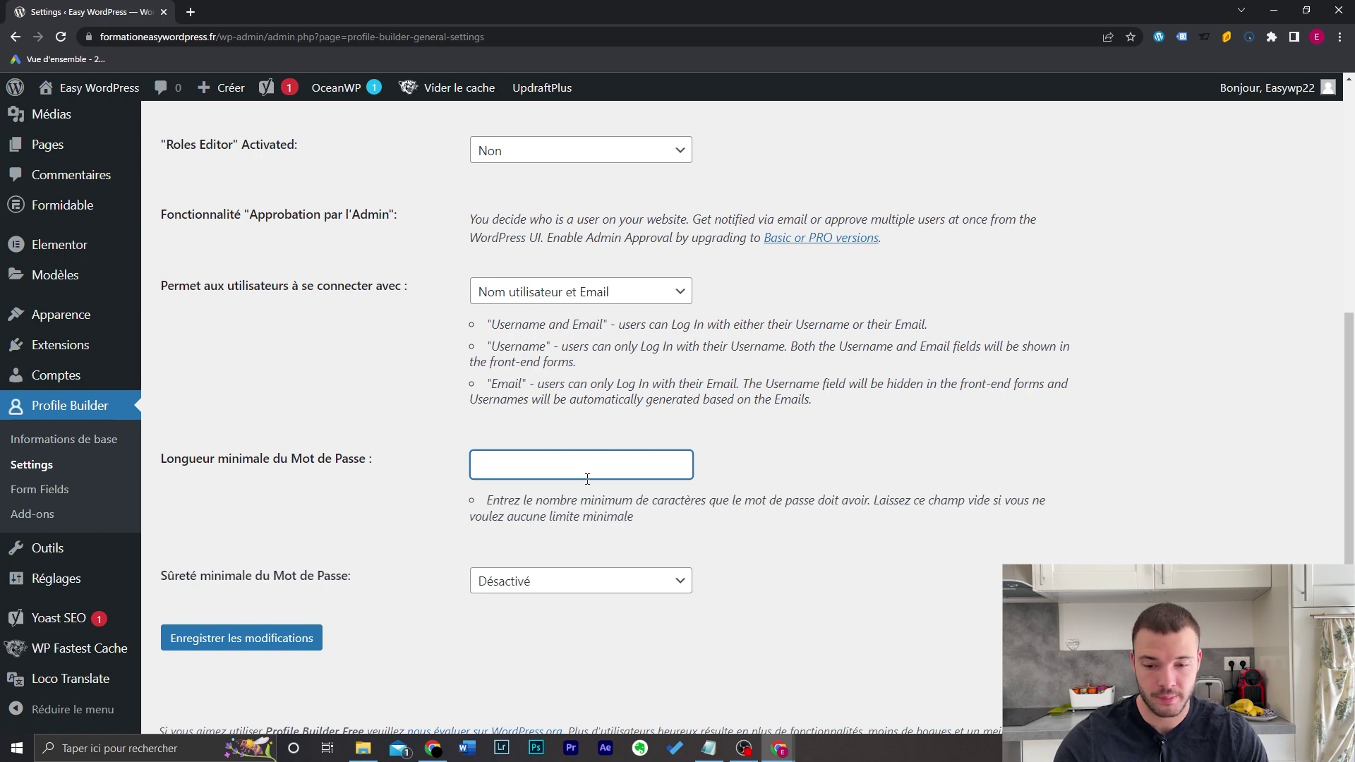
left_click(553, 591)
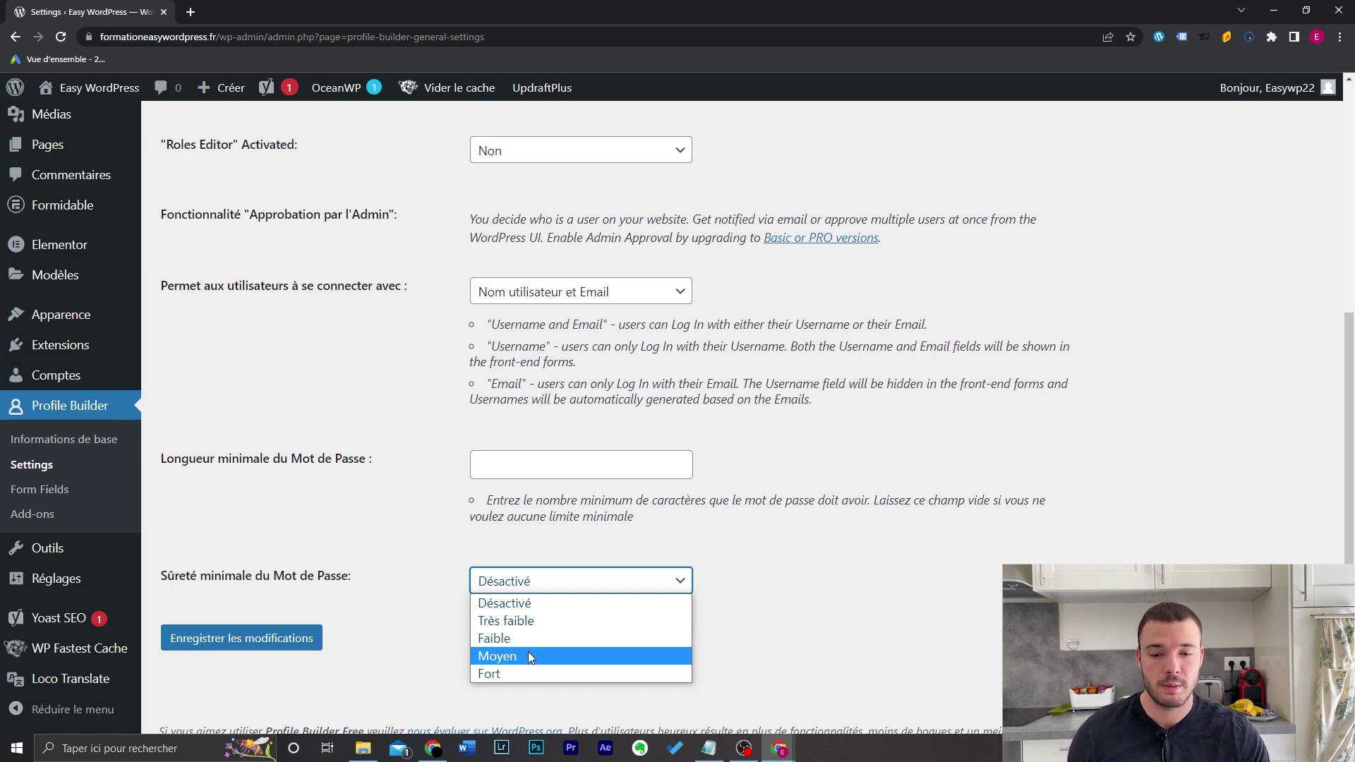
left_click(553, 581)
left_click(443, 533)
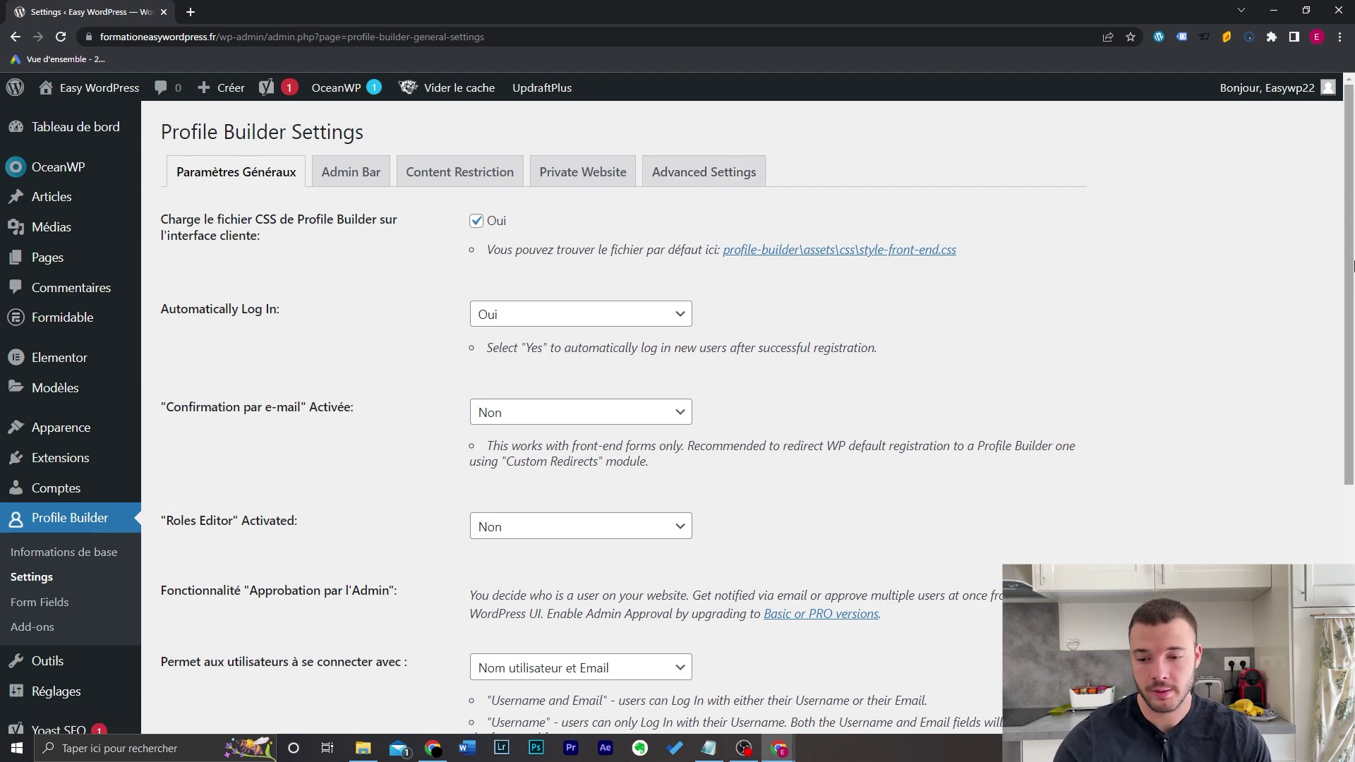
Activate the free Labels Edit add-on of Profile Builder.
left_click(33, 627)
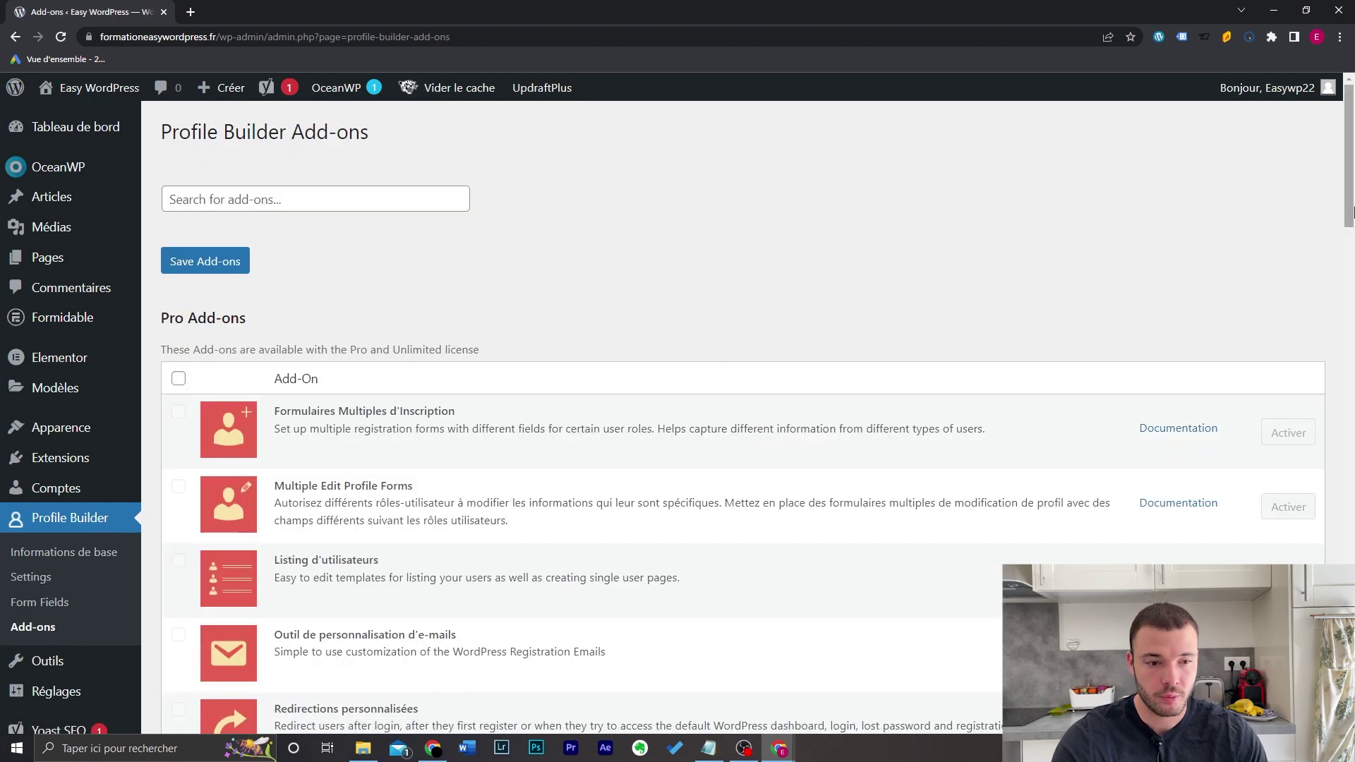
left_click_drag(1353, 154, 1353, 528)
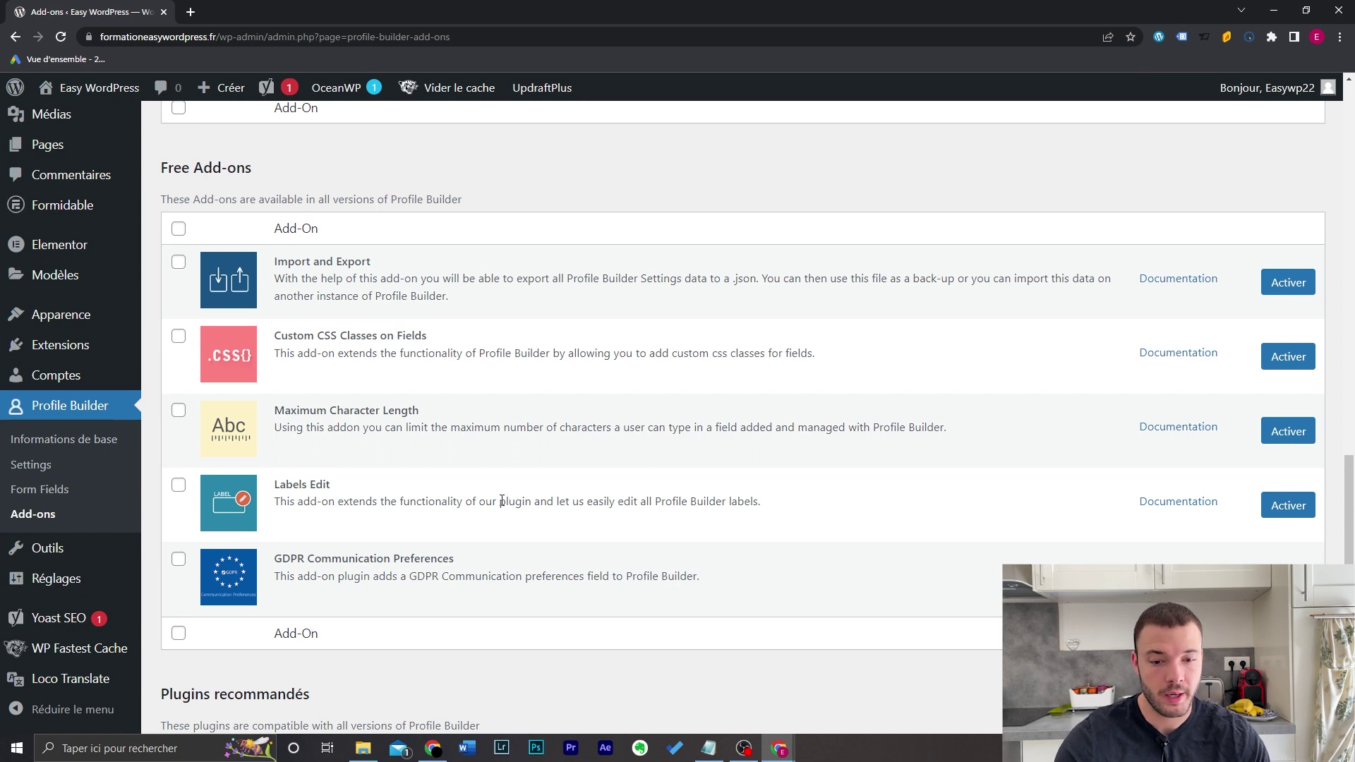
left_click(1287, 509)
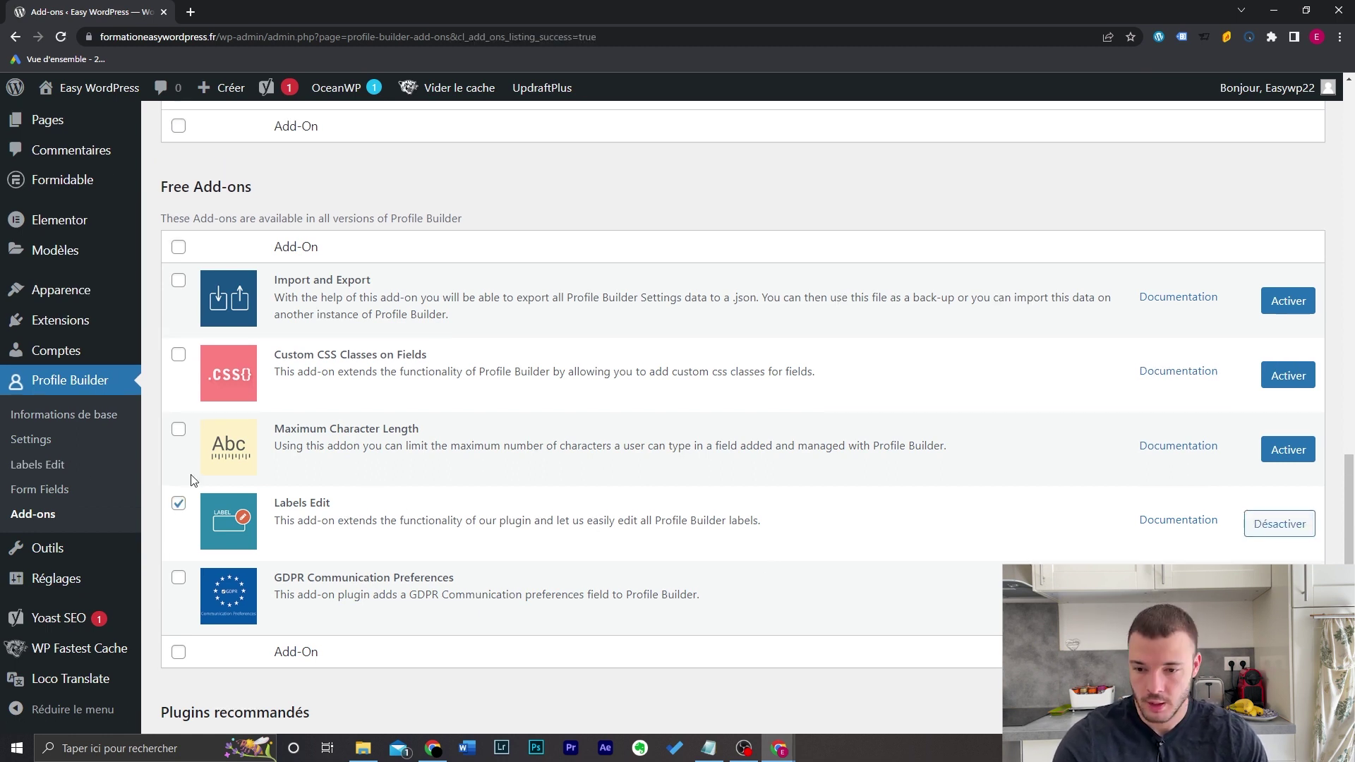
In Labels Edit, rescan the labels and add an entry replacing "Remember Me" with "Se souvenir de moi".
left_click(51, 472)
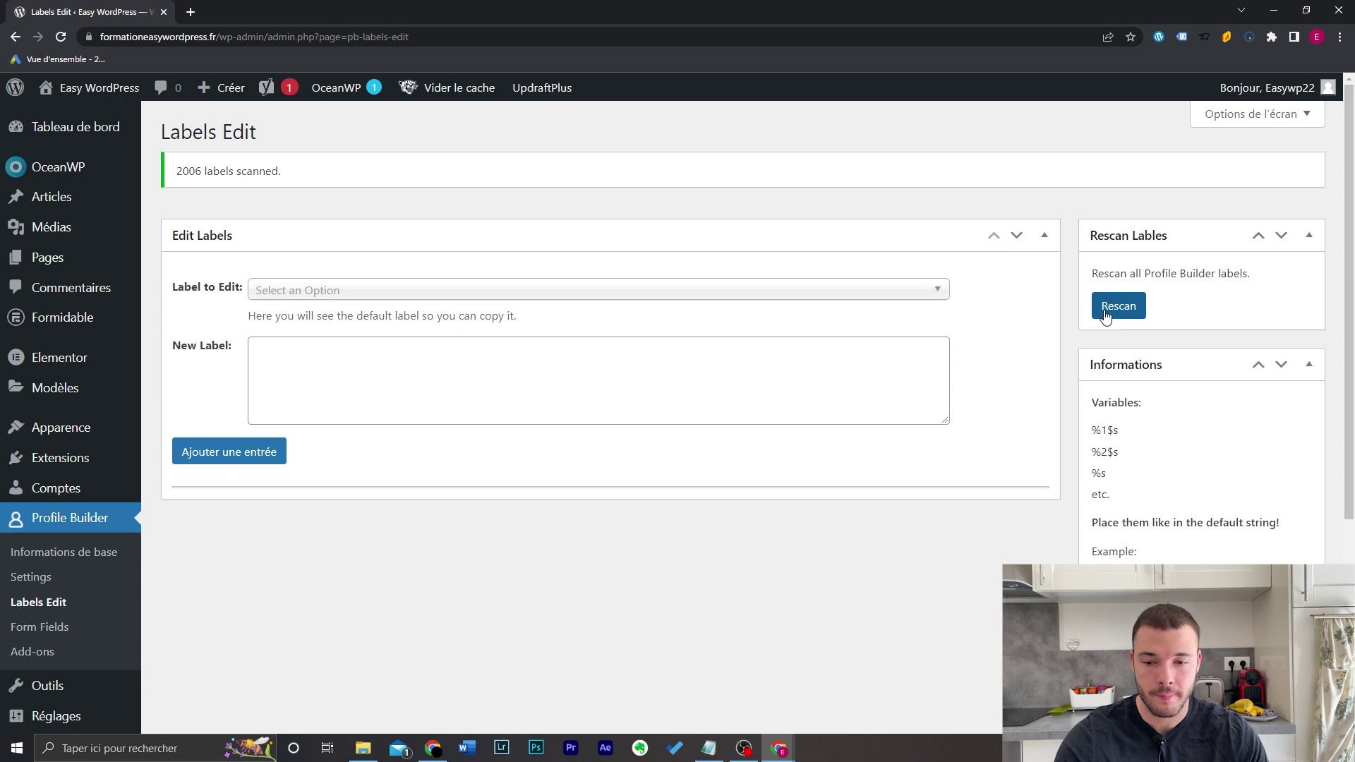
left_click(645, 293)
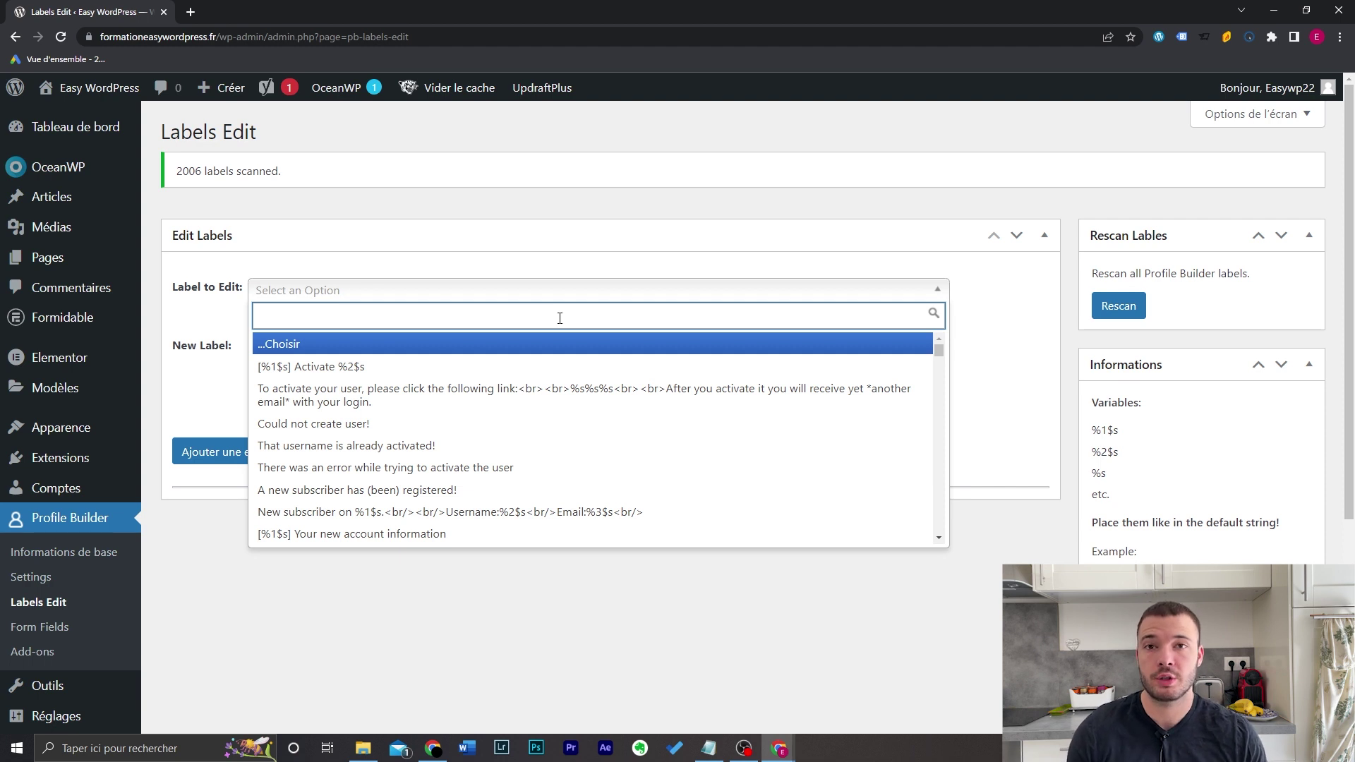
type("remem")
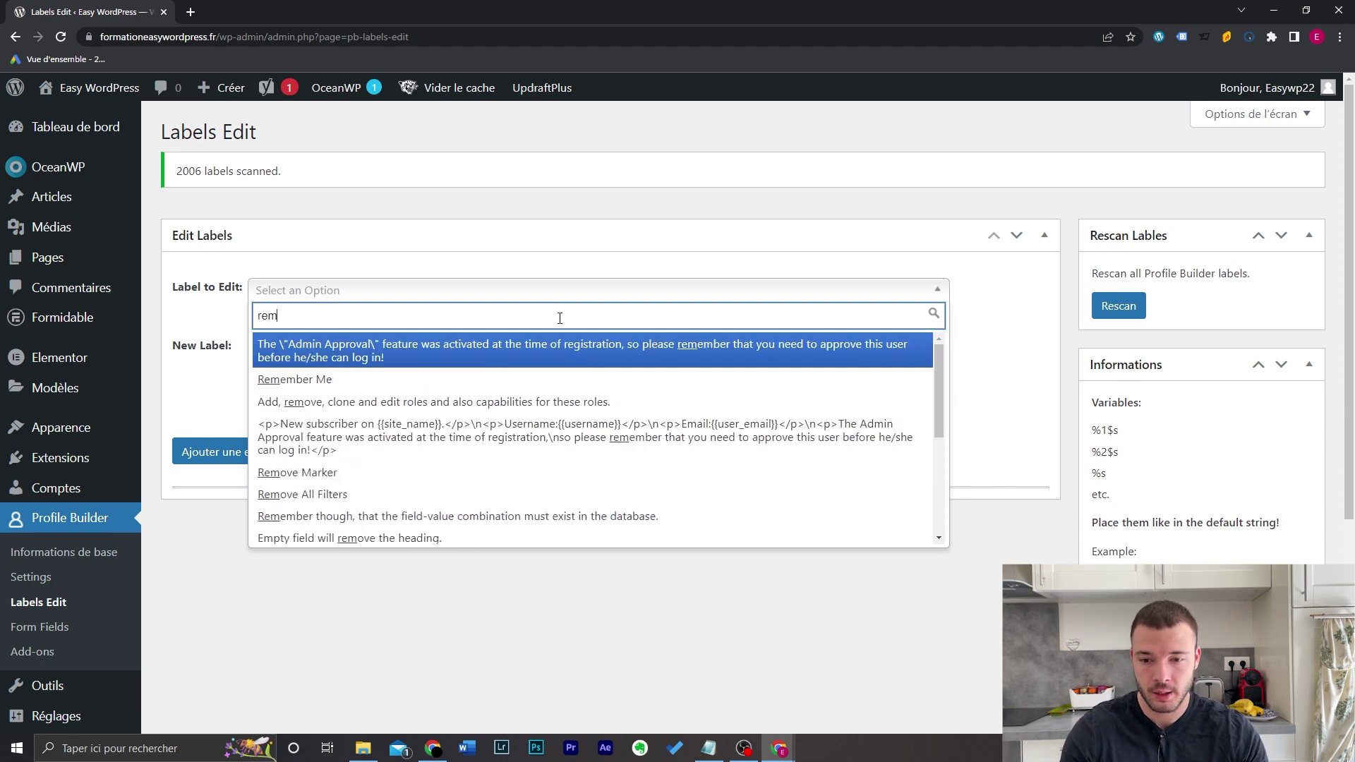
left_click(488, 380)
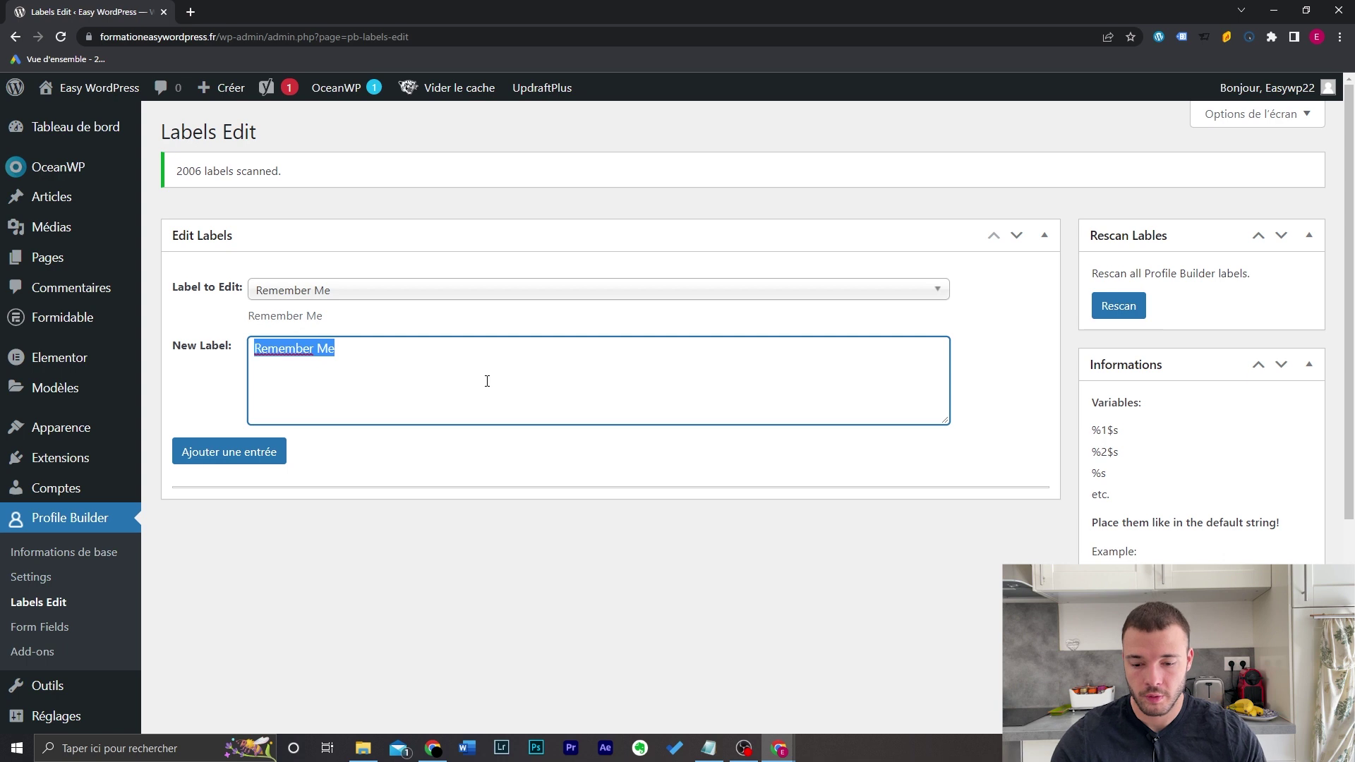
type("Se souvenir de moi")
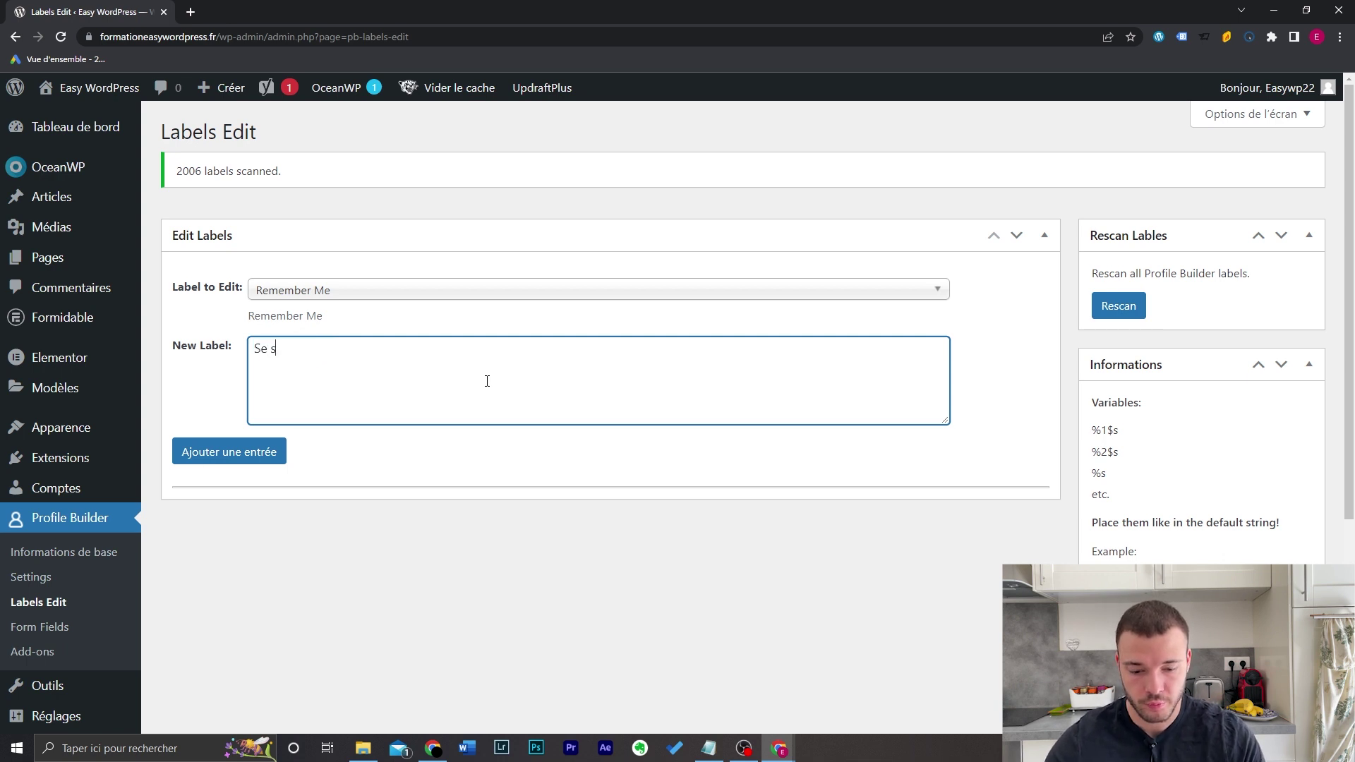
left_click(267, 452)
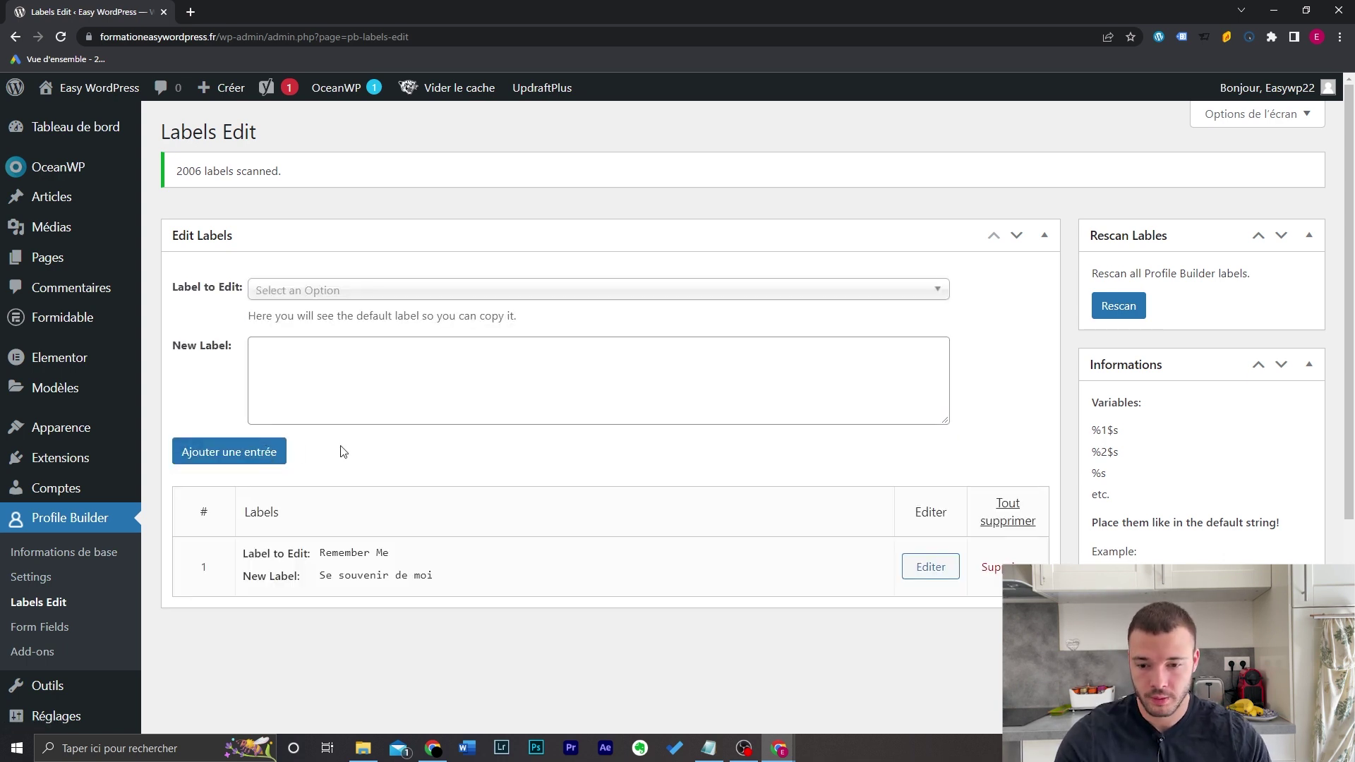
Add a label entry replacing "Log In" with "Se connecter".
left_click(377, 302)
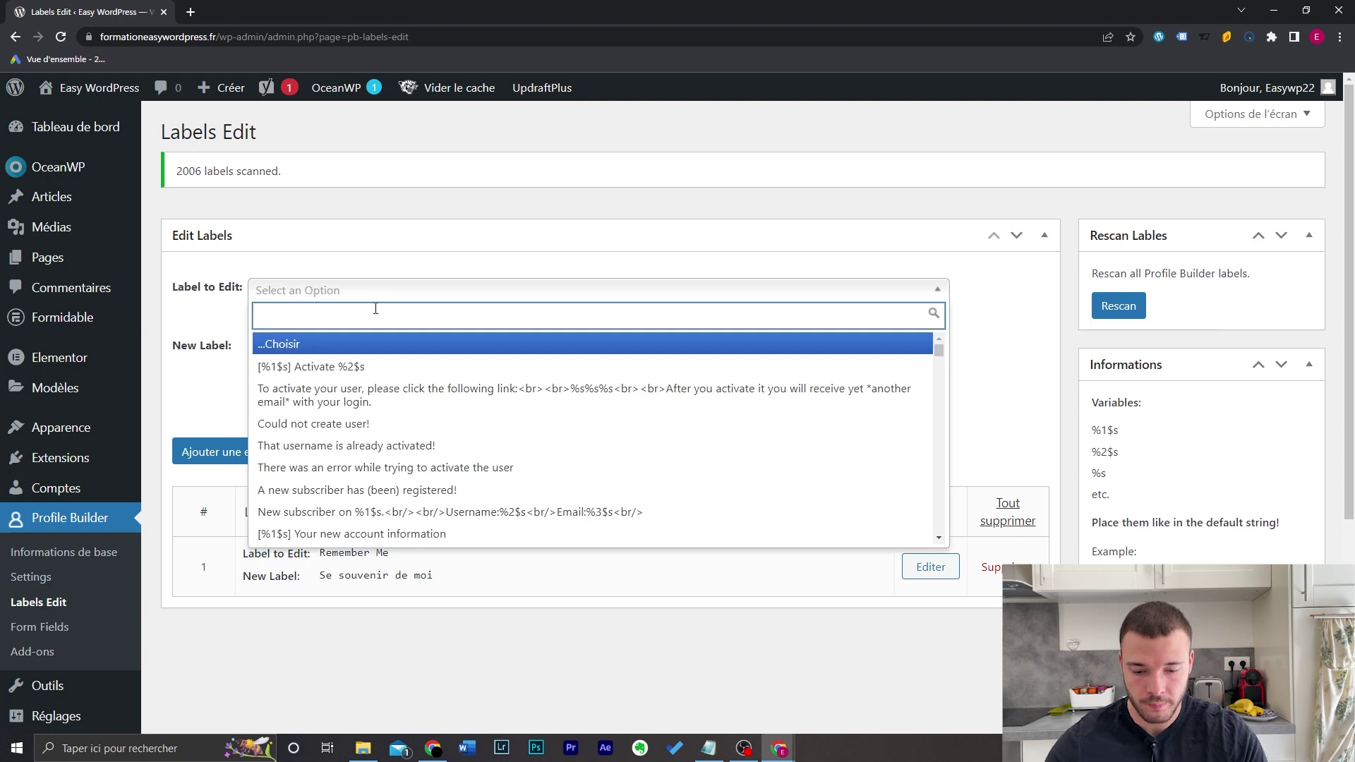
type("log in")
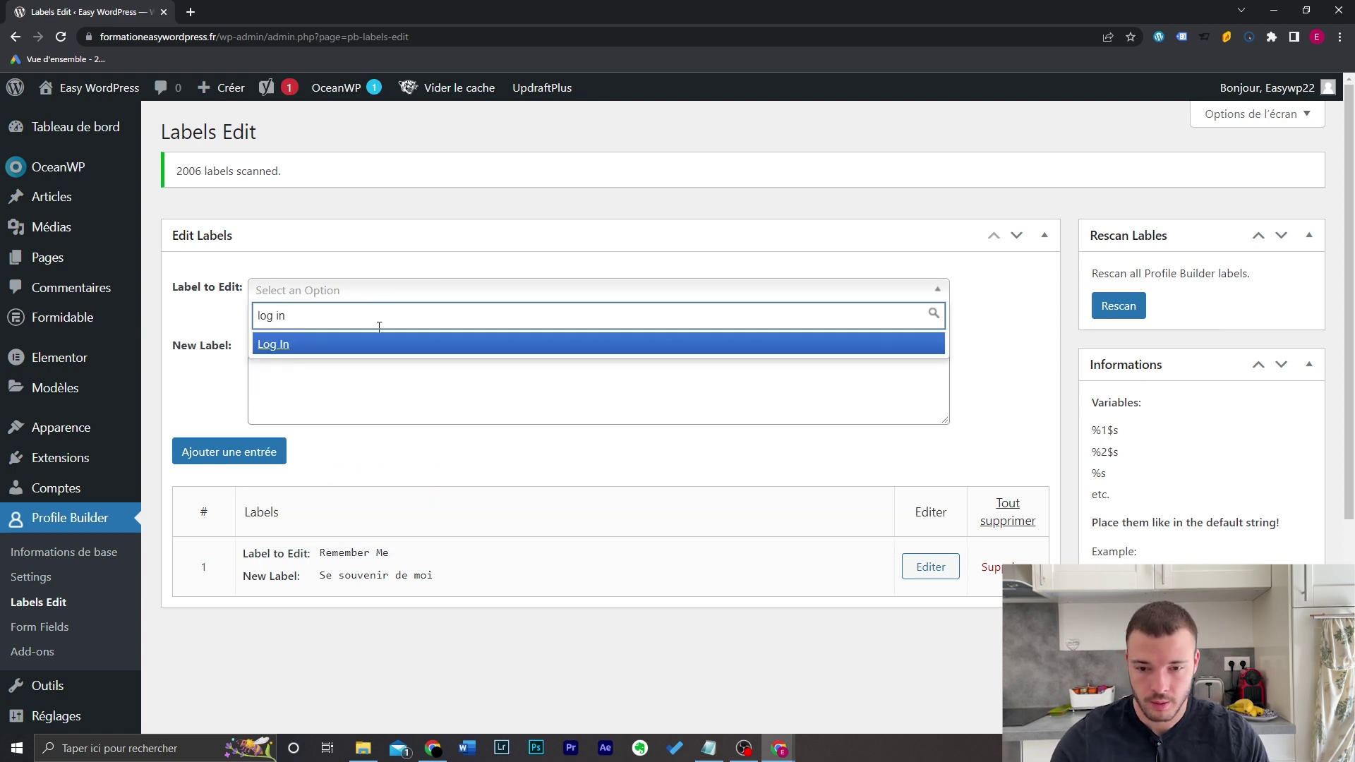
left_click(378, 344)
left_click(373, 375)
key("ctrl+a")
type("Se connecter")
left_click(264, 453)
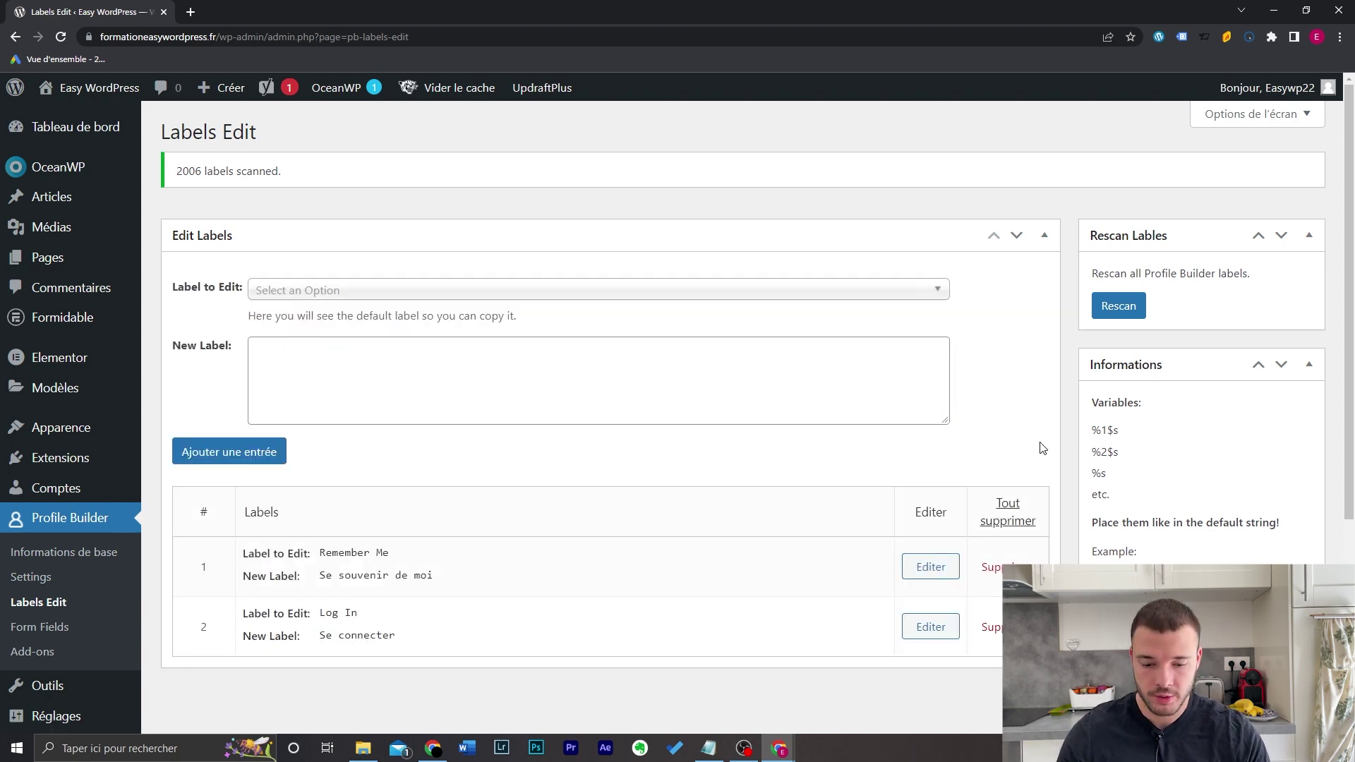
Open formationeasywordpress.fr/log-in in a new private window to check the translated log-in form.
key("ctrl+shift+n")
type("formationeasywordpress.fr")
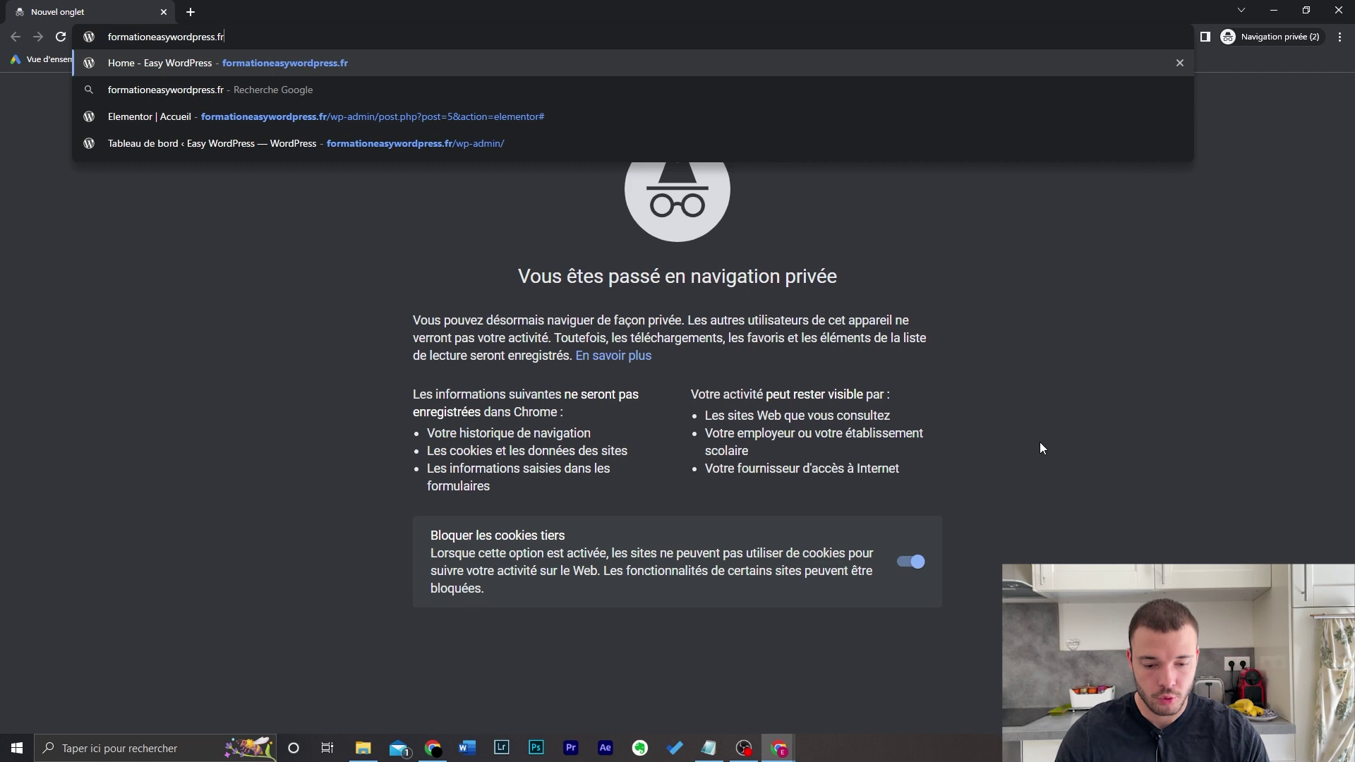
type("/log-in")
key("Return")
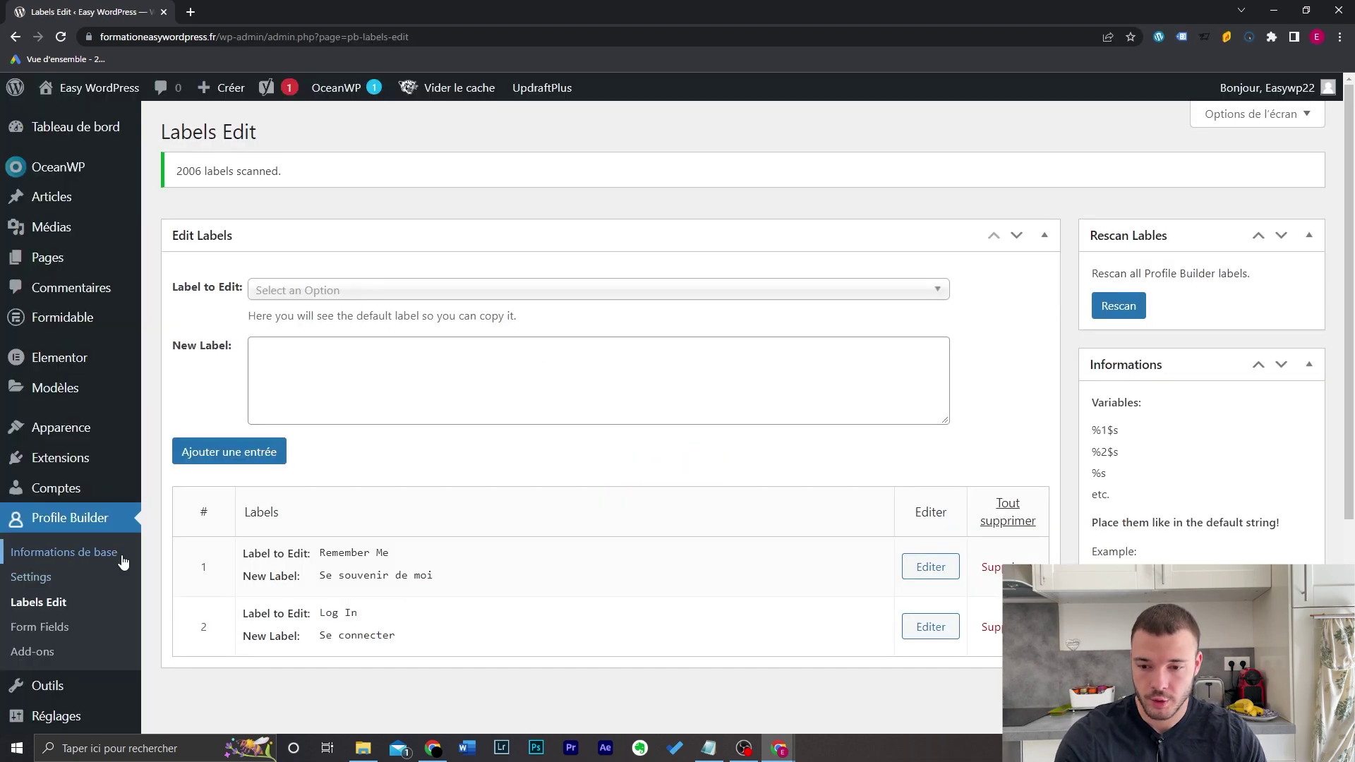
Back in the admin, examine the login, registration and edit-profile shortcodes in Profile Builder's basic information.
left_click(123, 558)
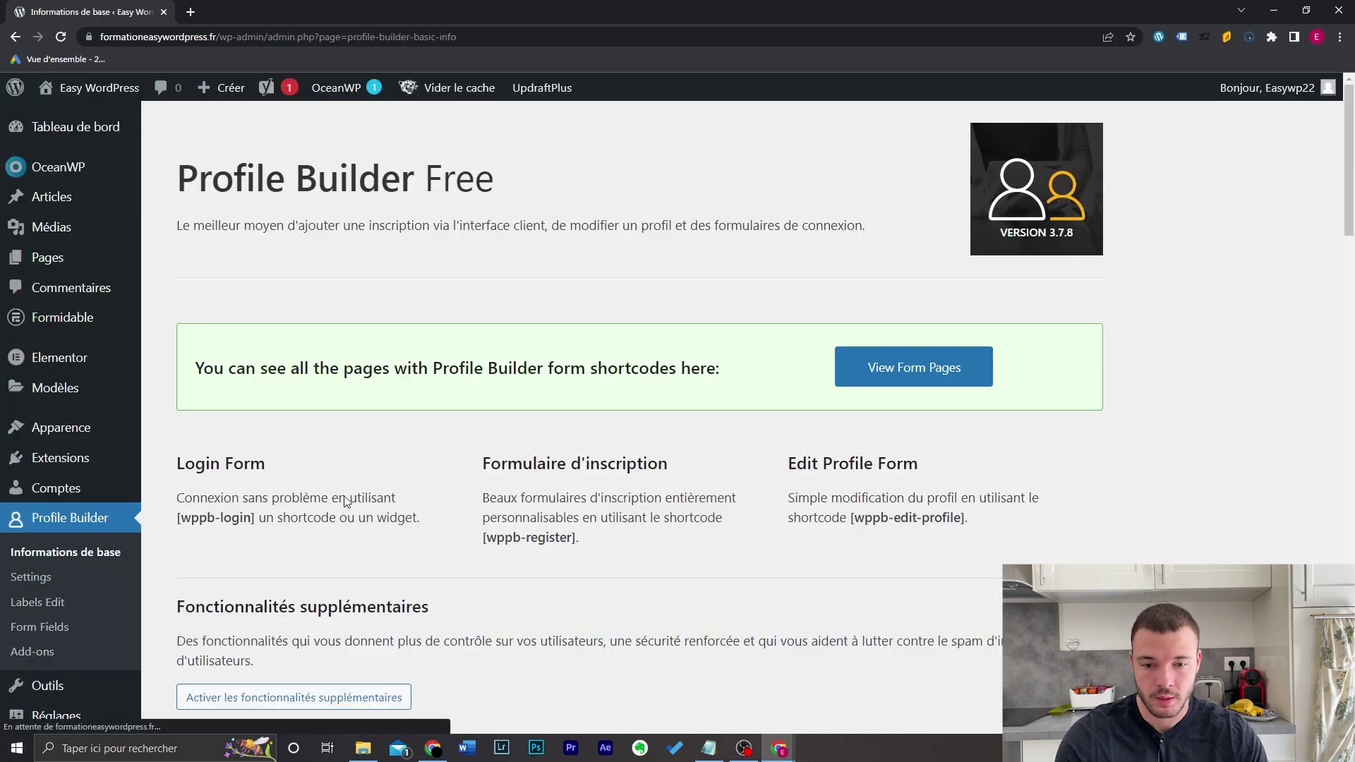
scroll(728, 476, "down", 1)
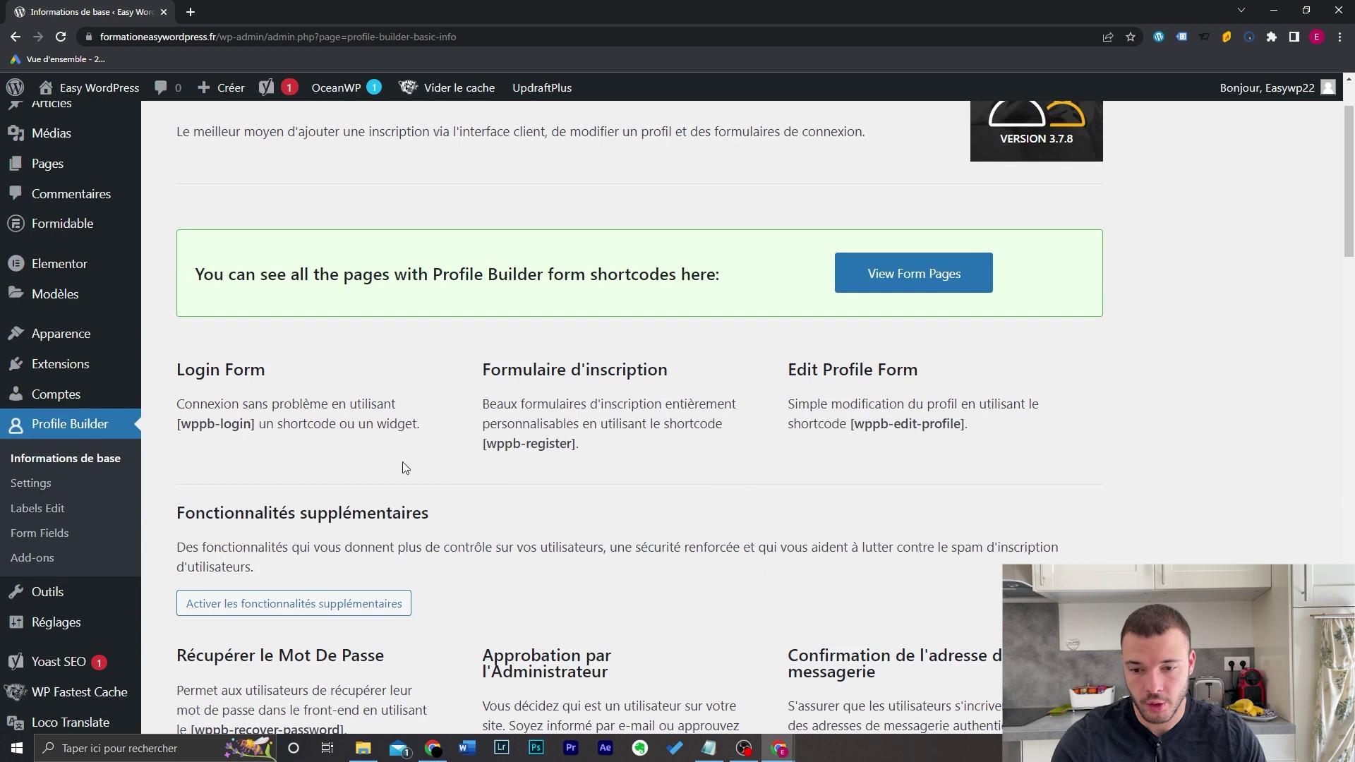
left_click_drag(176, 364, 178, 425)
left_click(255, 425)
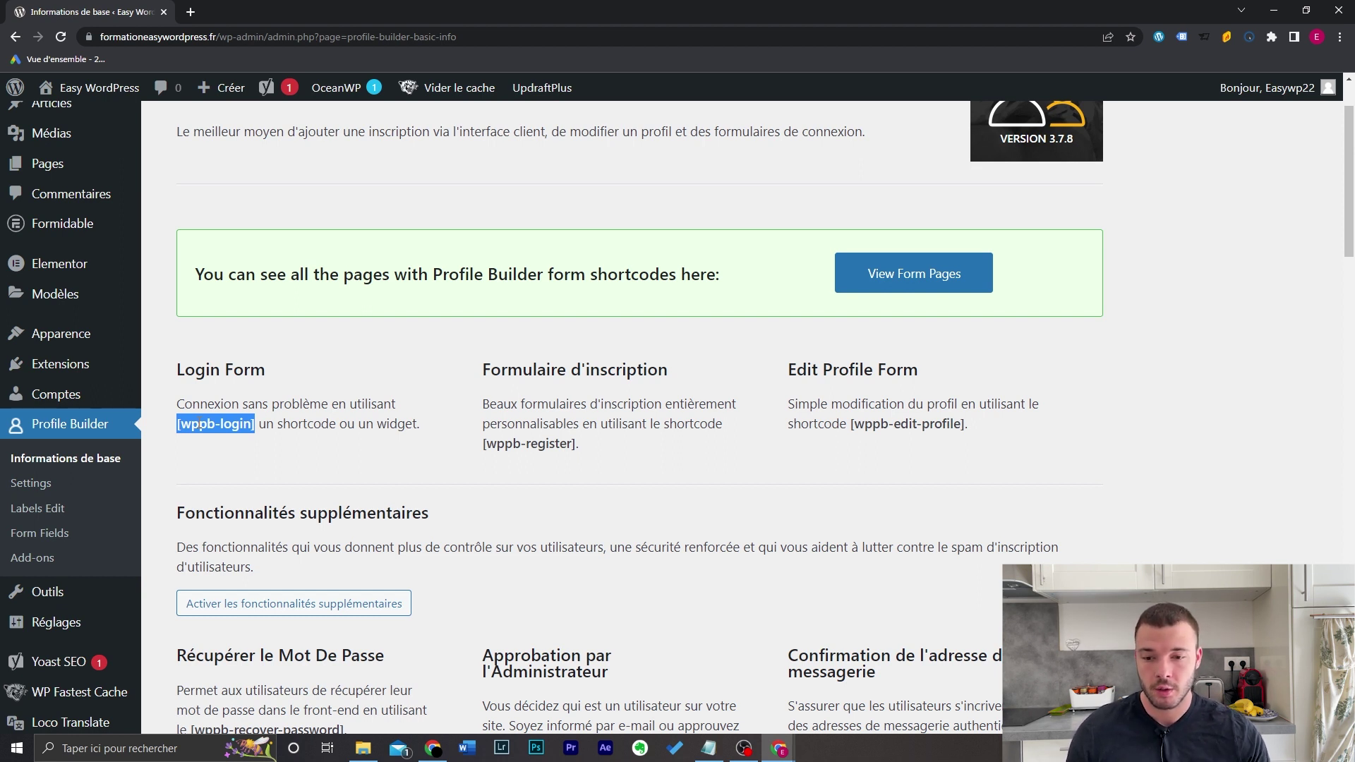
double_click(549, 443)
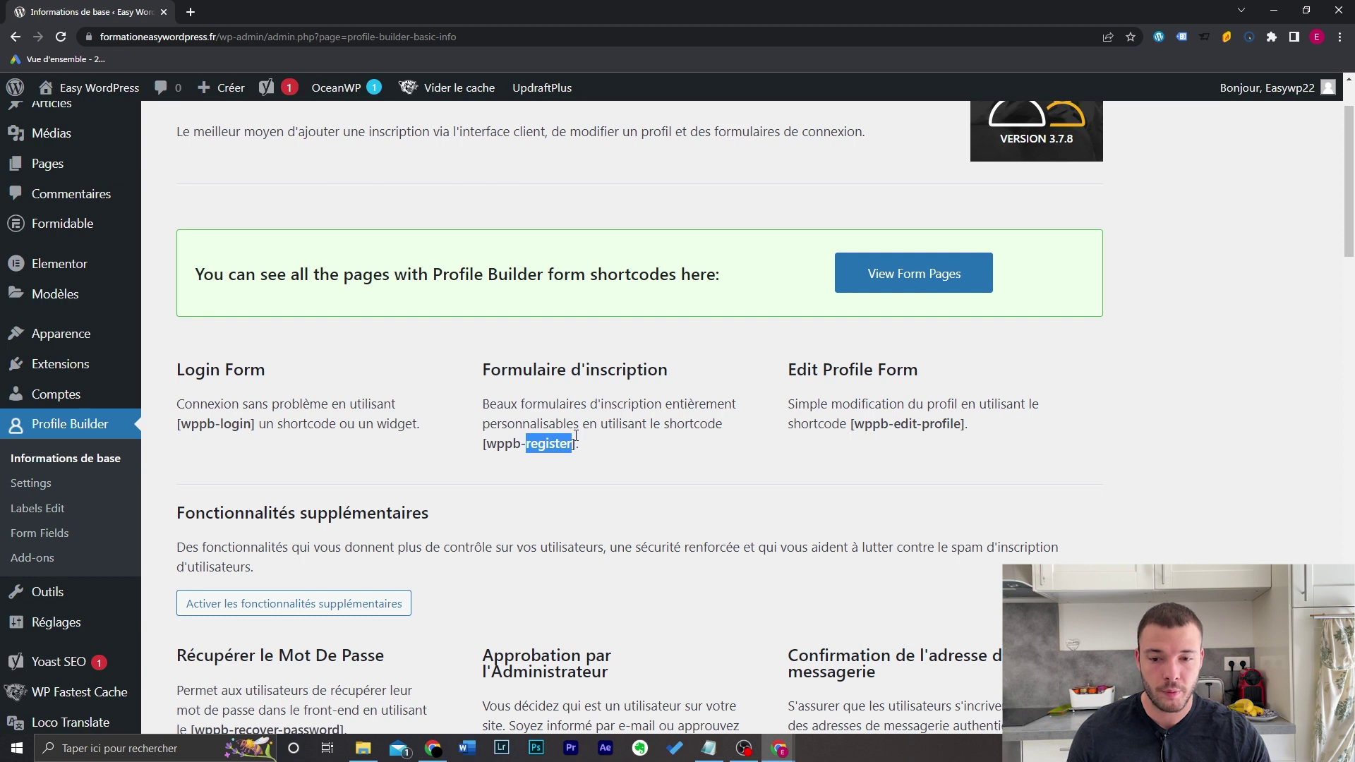
left_click(880, 428)
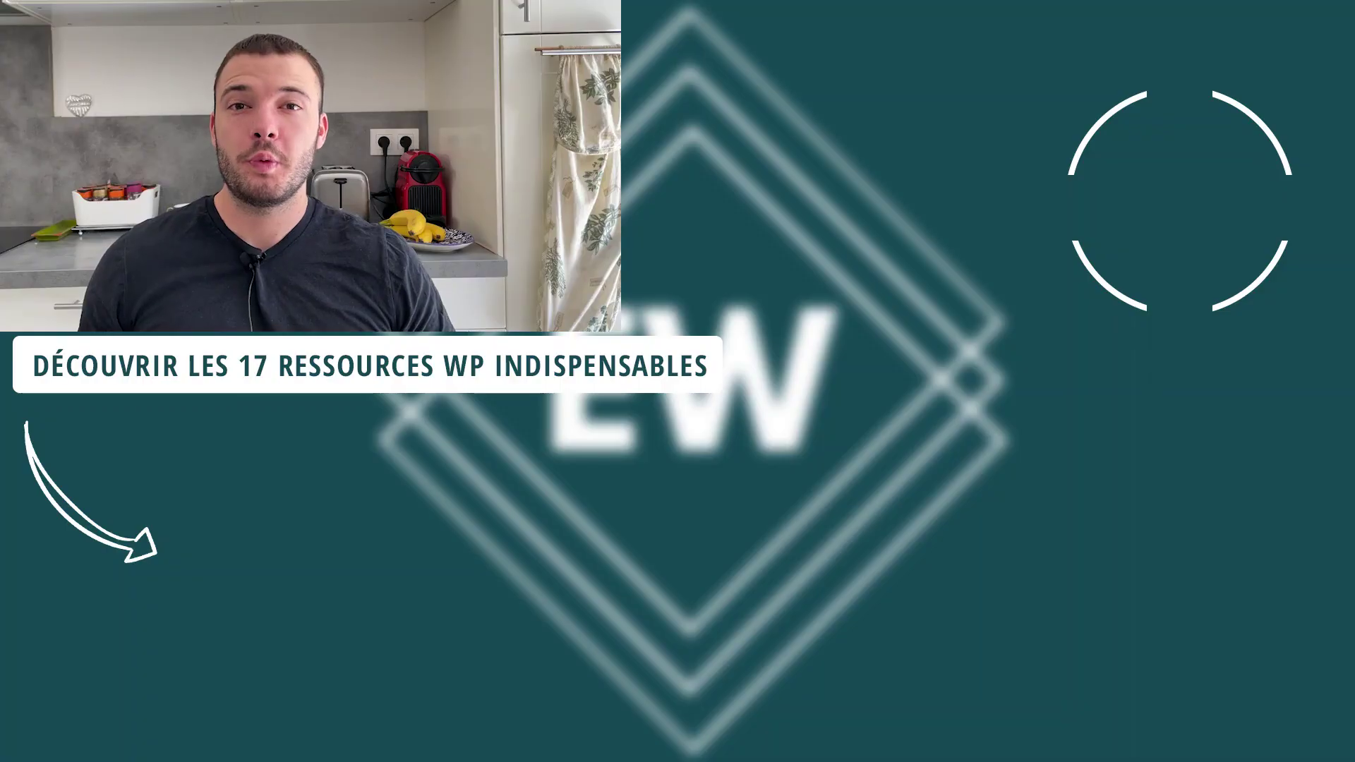